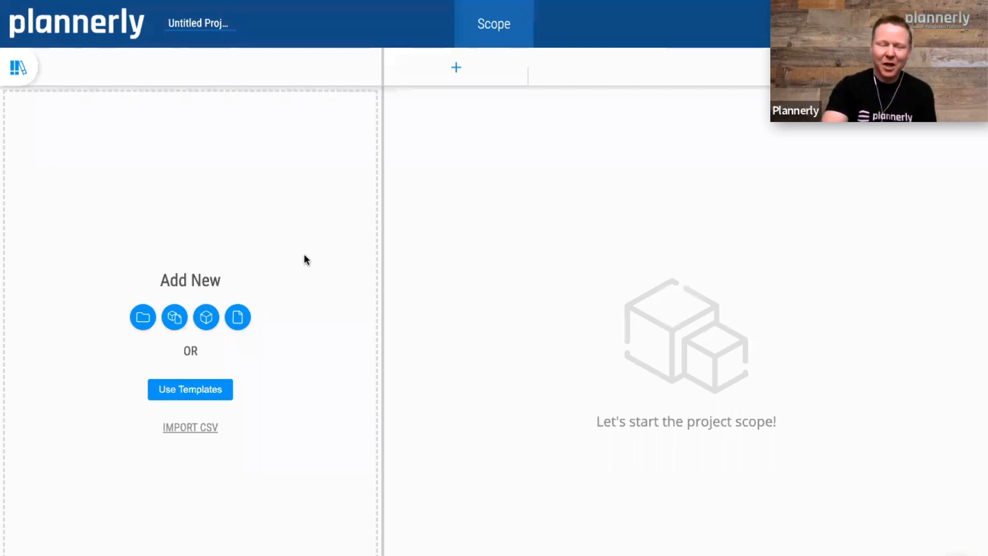
Add a new scope folder and name it "Information Management Tasks".
{"action": "left_click", "coordinate": [139, 321]}
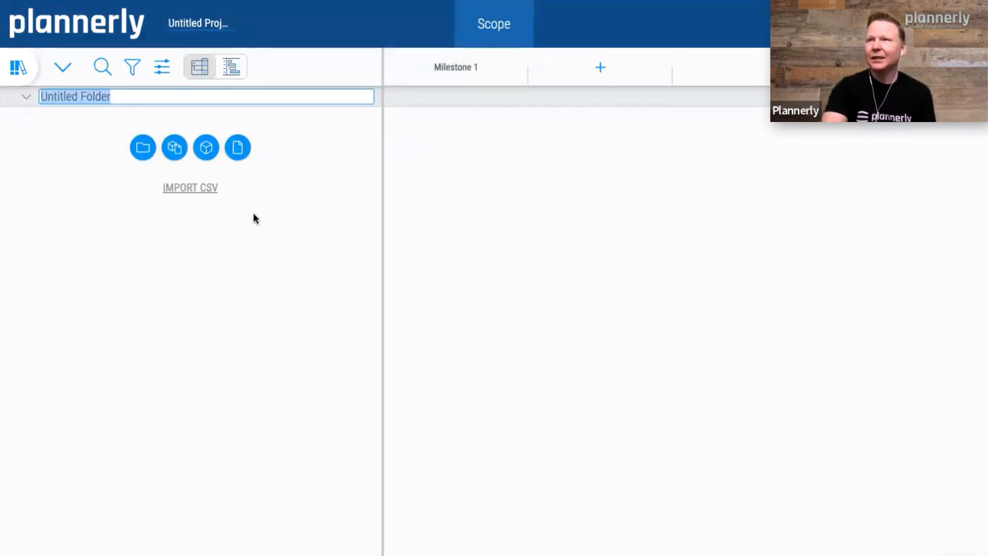
{"action": "key", "text": "Return"}
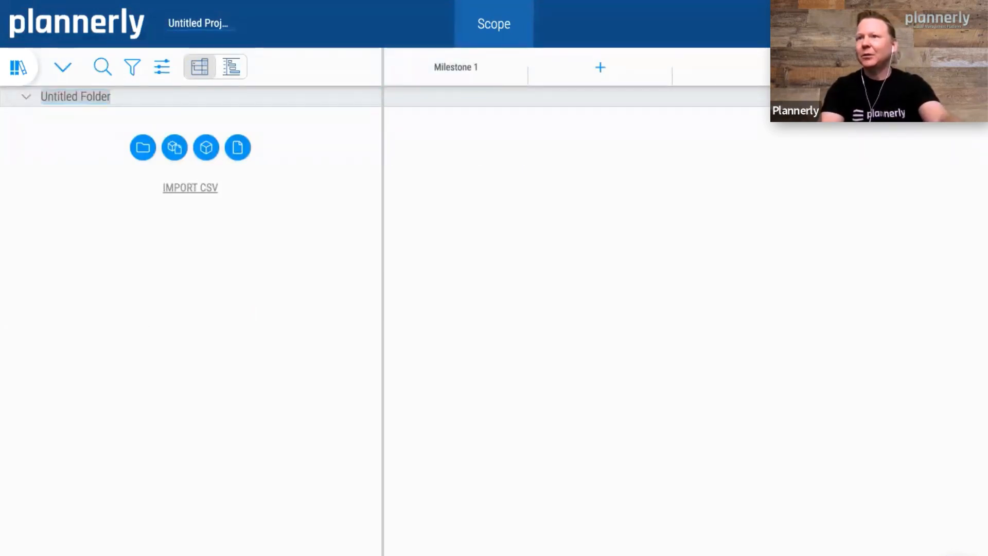
{"action": "left_click", "coordinate": [95, 97]}
{"action": "type", "text": "Information Management Tasks"}
{"action": "key", "text": "Return"}
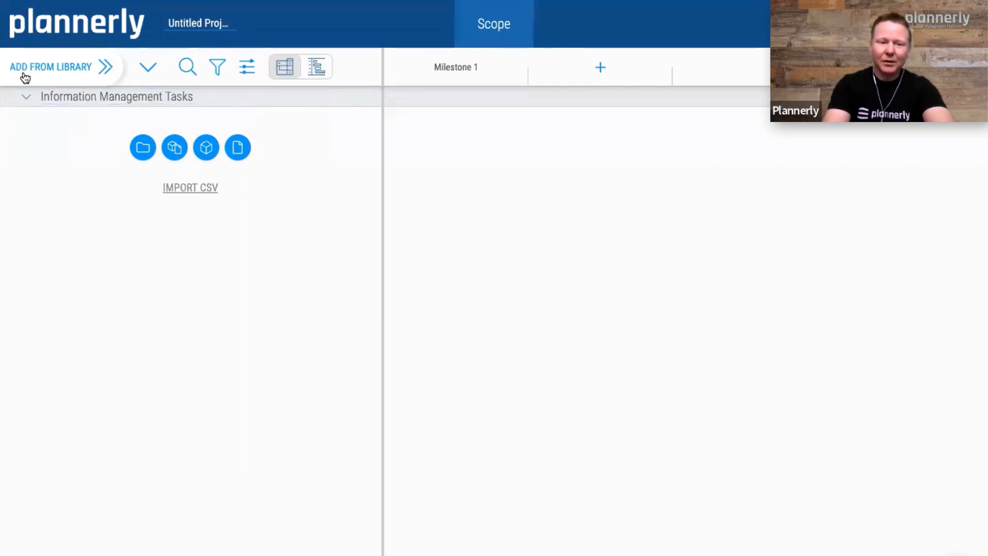
Add the library activities Setup Common Data Environment (CDE) and Complete Contract Appointment Documents to the Information Management Tasks folder.
{"action": "left_click", "coordinate": [24, 77]}
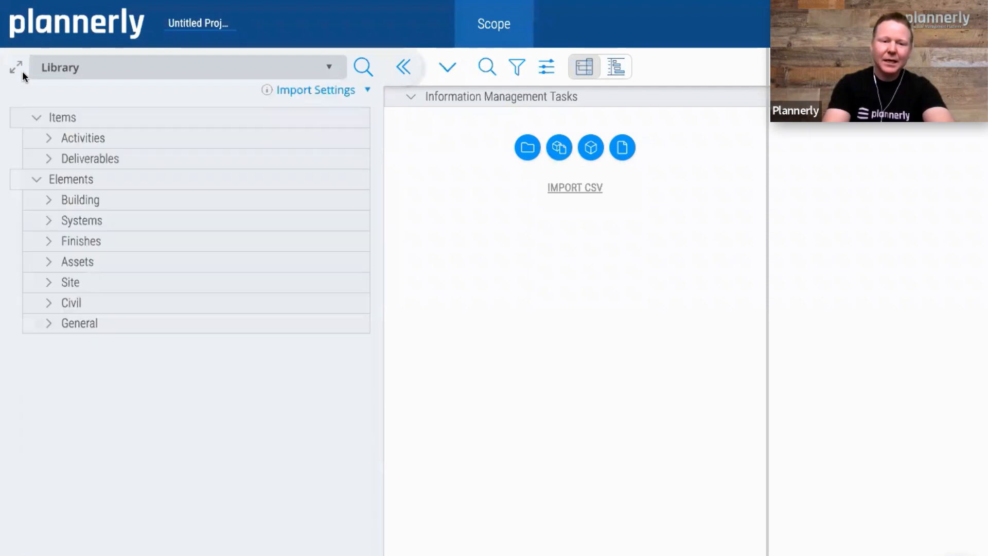
{"action": "left_click", "coordinate": [50, 139]}
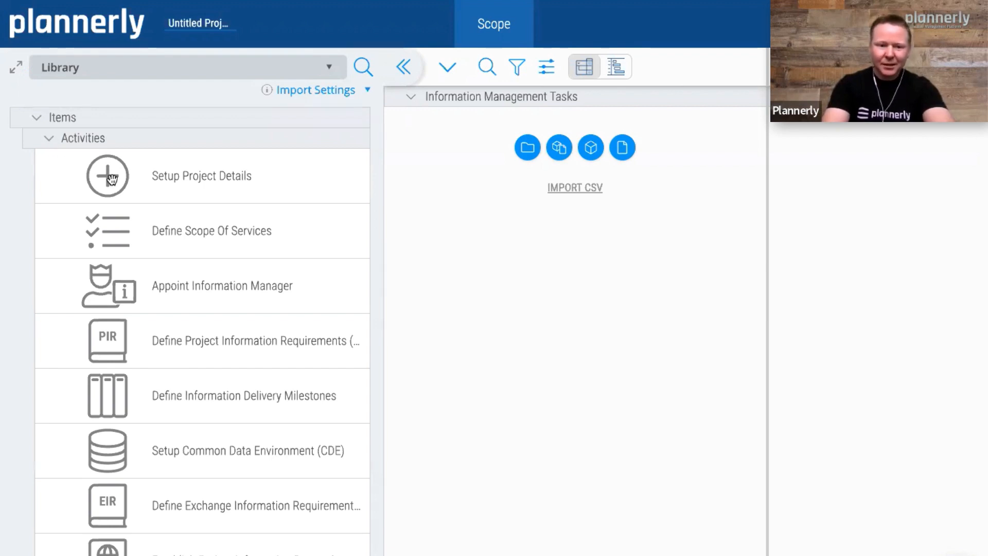
{"action": "left_click_drag", "start_coordinate": [214, 457], "coordinate": [500, 135]}
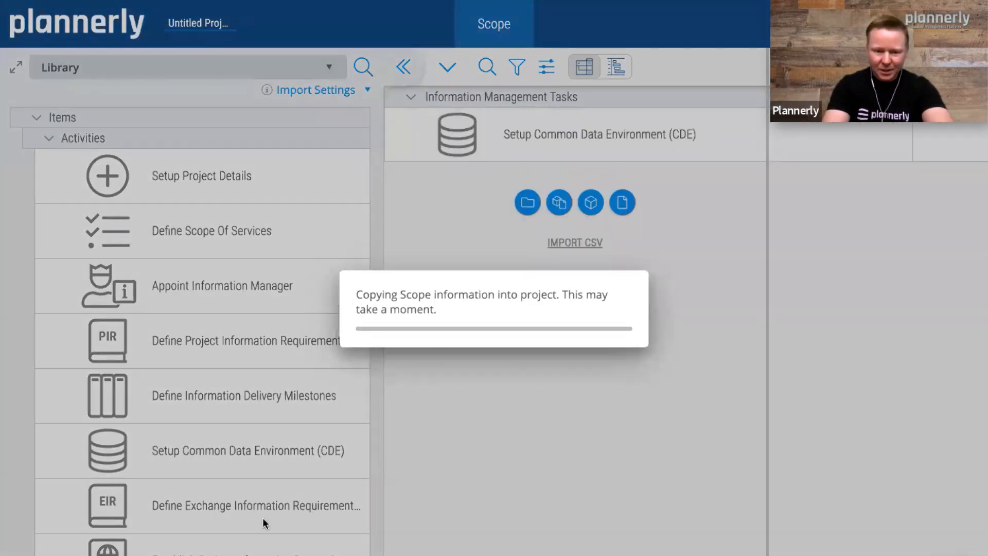
{"action": "scroll", "coordinate": [263, 517], "scroll_direction": "down", "scroll_amount": 10}
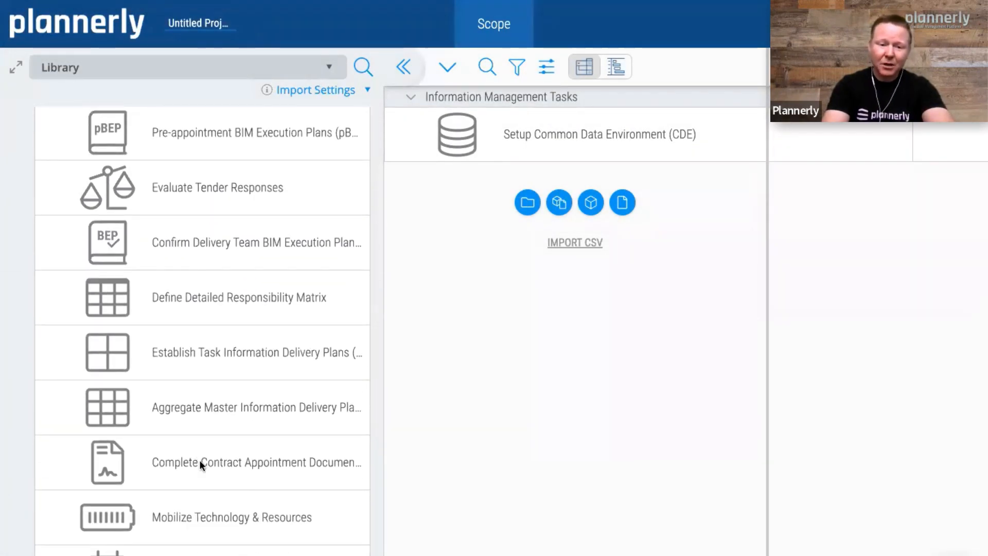
{"action": "left_click_drag", "start_coordinate": [200, 459], "coordinate": [537, 287]}
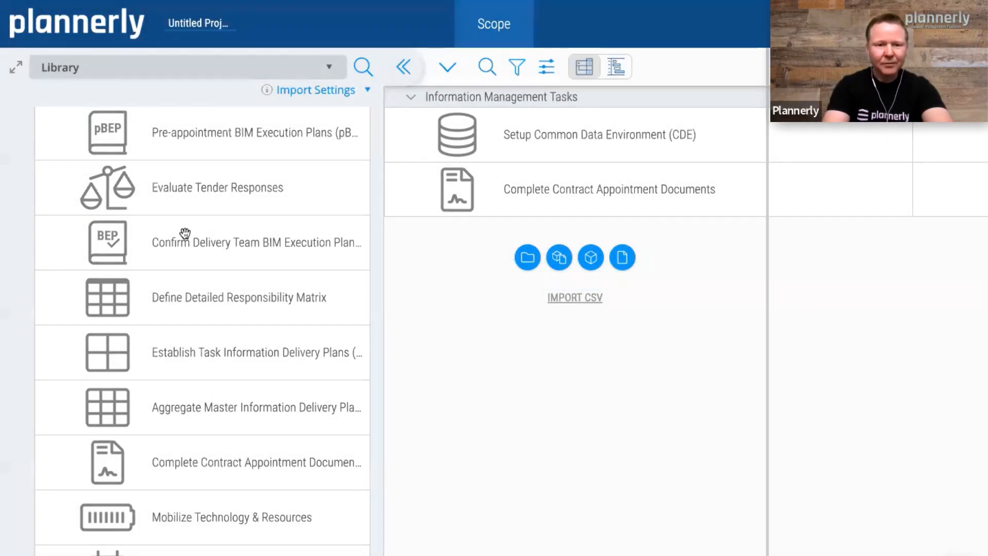
Switch the library source to the __TEMPLATE PROJECT project and expand its Information Management Tasks folder.
{"action": "scroll", "coordinate": [184, 232], "scroll_direction": "up", "scroll_amount": 10}
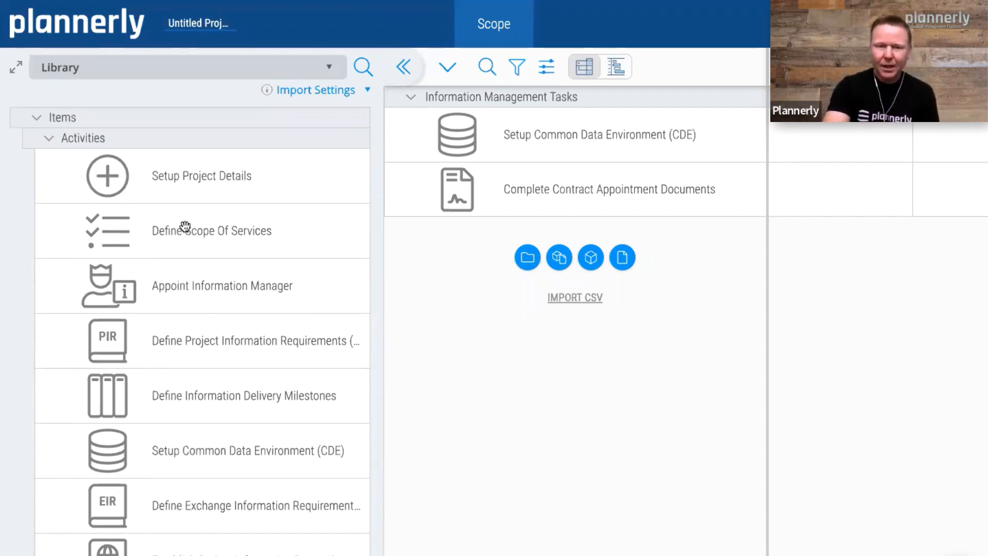
{"action": "left_click", "coordinate": [186, 69]}
{"action": "left_click", "coordinate": [166, 120]}
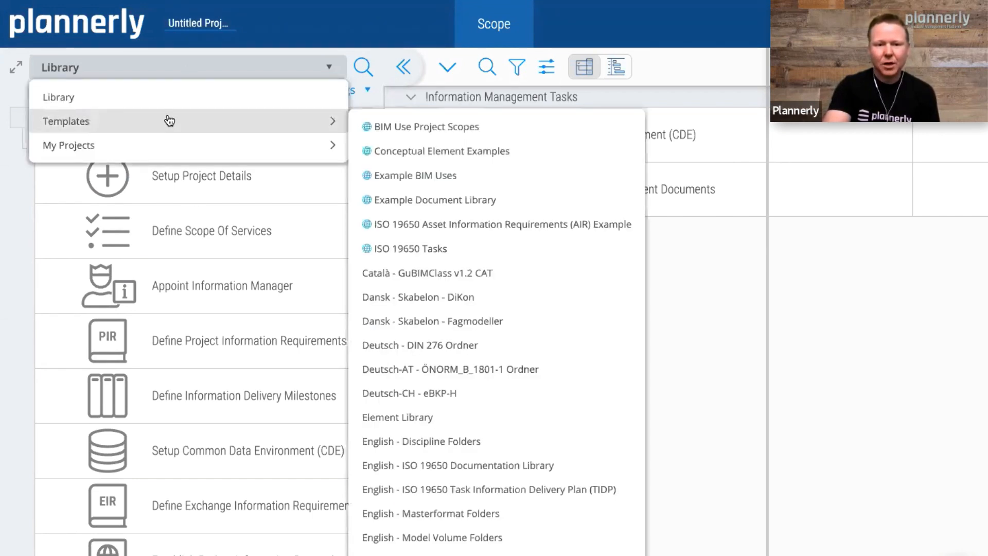
{"action": "left_click", "coordinate": [167, 143]}
{"action": "left_click", "coordinate": [366, 151]}
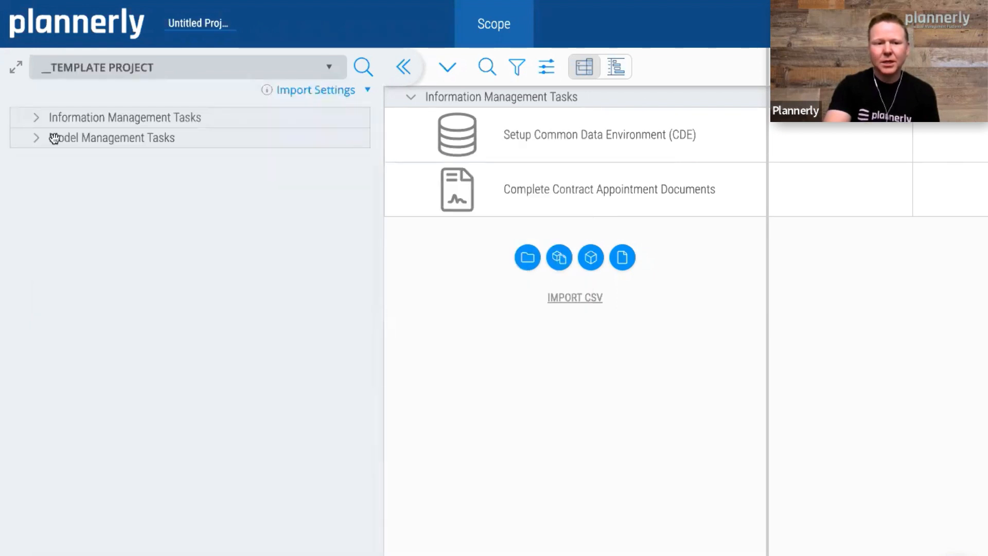
{"action": "left_click", "coordinate": [36, 121]}
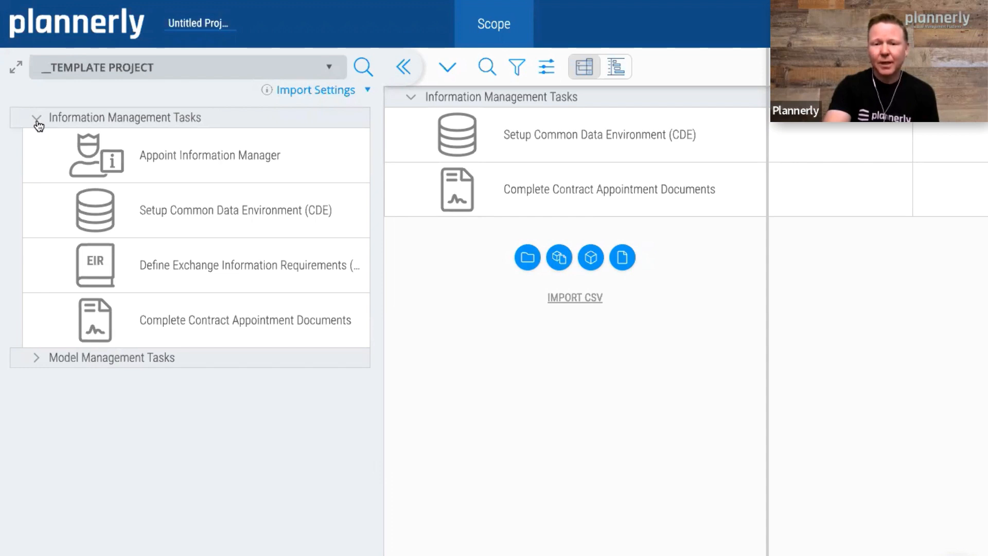
Set the import settings to include the Project Setup and Stage 3 Coordination milestones.
{"action": "left_click", "coordinate": [350, 92]}
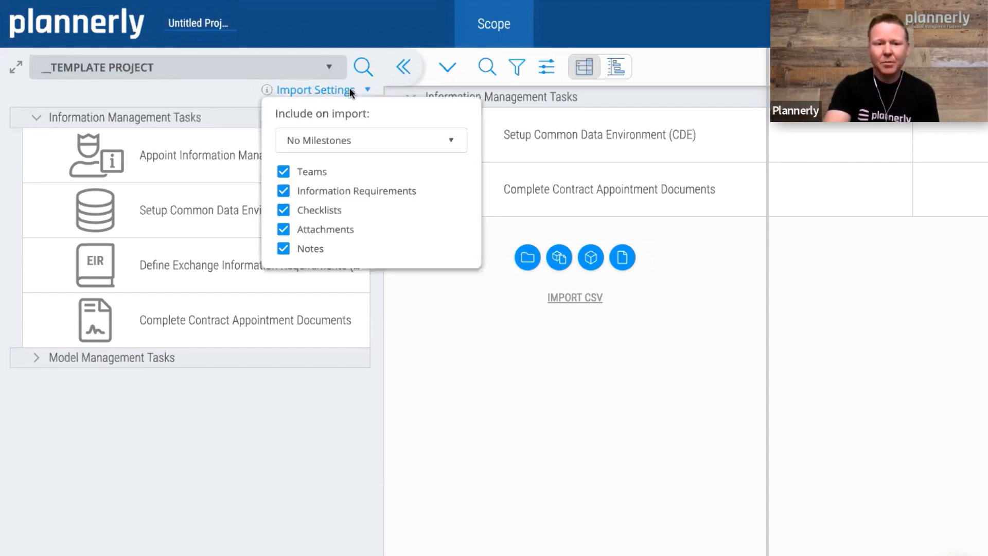
{"action": "left_click", "coordinate": [332, 139]}
{"action": "left_click", "coordinate": [334, 172]}
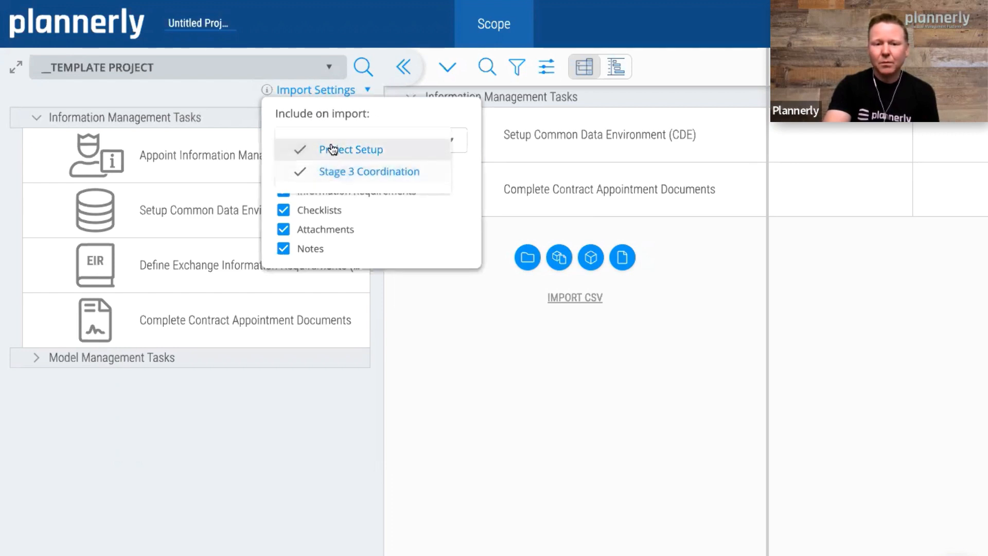
{"action": "left_click", "coordinate": [262, 404]}
{"action": "left_click", "coordinate": [263, 404]}
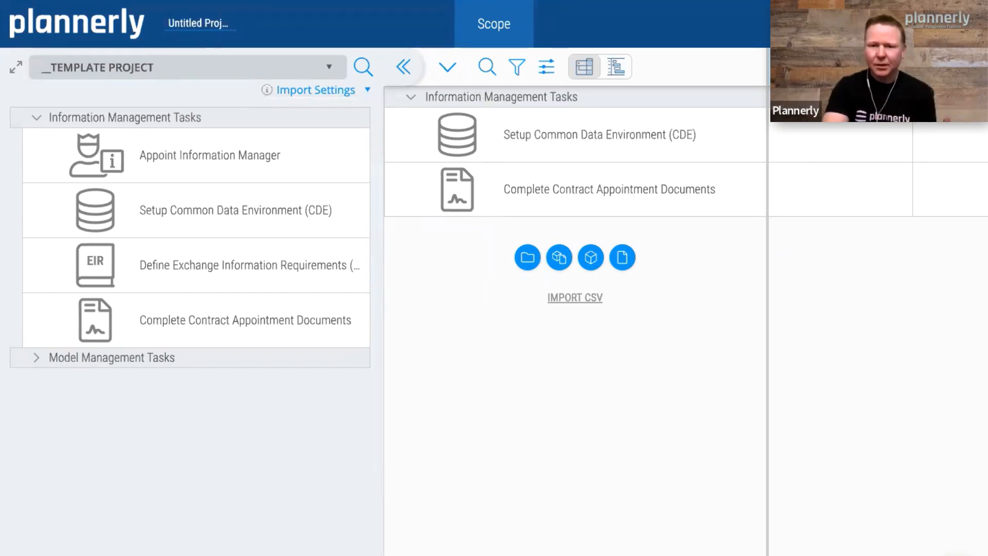
Delete the default Milestone 1 from the project's information delivery milestones.
{"action": "left_click", "coordinate": [841, 67]}
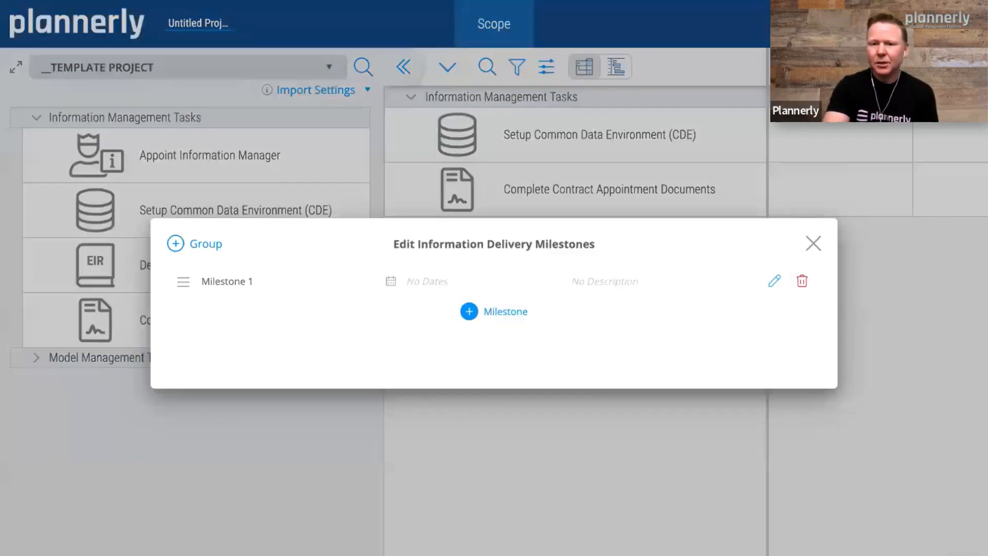
{"action": "left_click", "coordinate": [775, 281]}
{"action": "left_click", "coordinate": [799, 297]}
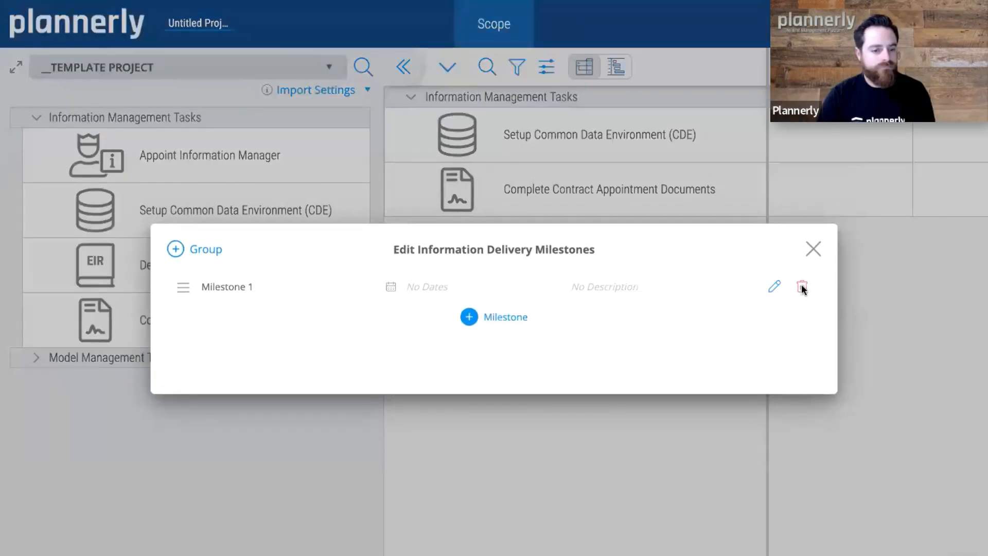
{"action": "left_click", "coordinate": [801, 287]}
{"action": "left_click", "coordinate": [606, 351]}
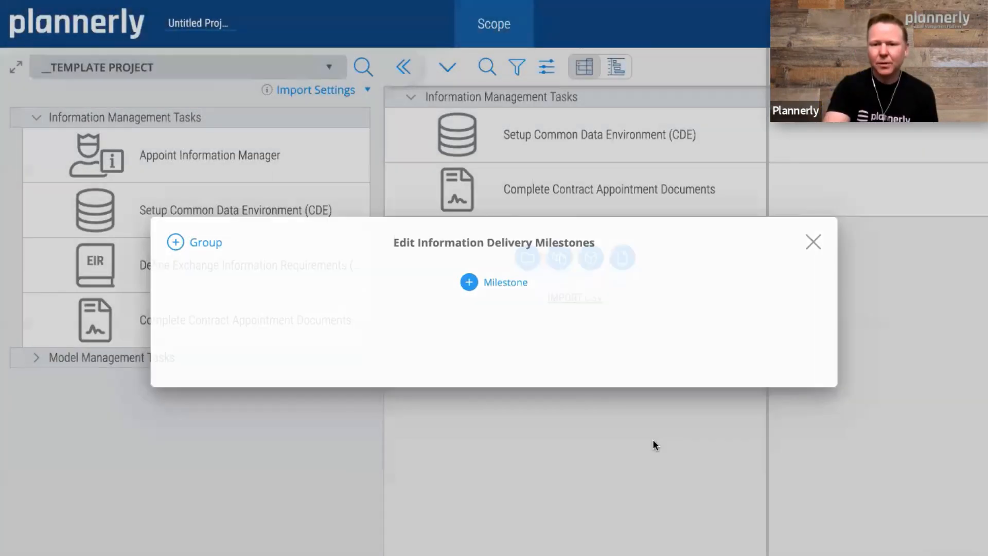
{"action": "left_click", "coordinate": [653, 441]}
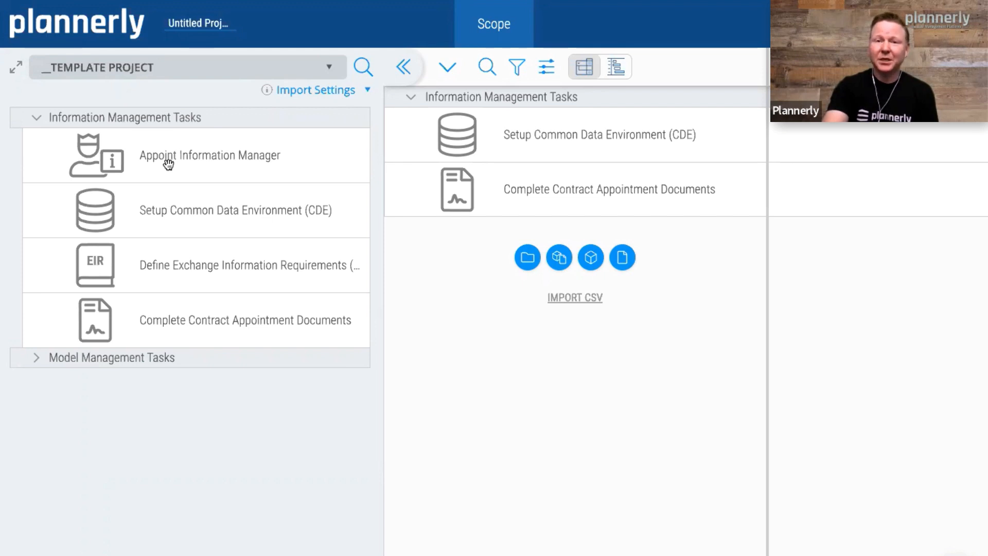
Import Appoint Information Manager and Define Exchange Information Requirements (EIR) from the template, and add the CDE and contract documents tasks to the Project Setup milestone.
{"action": "left_click_drag", "start_coordinate": [155, 159], "coordinate": [461, 123]}
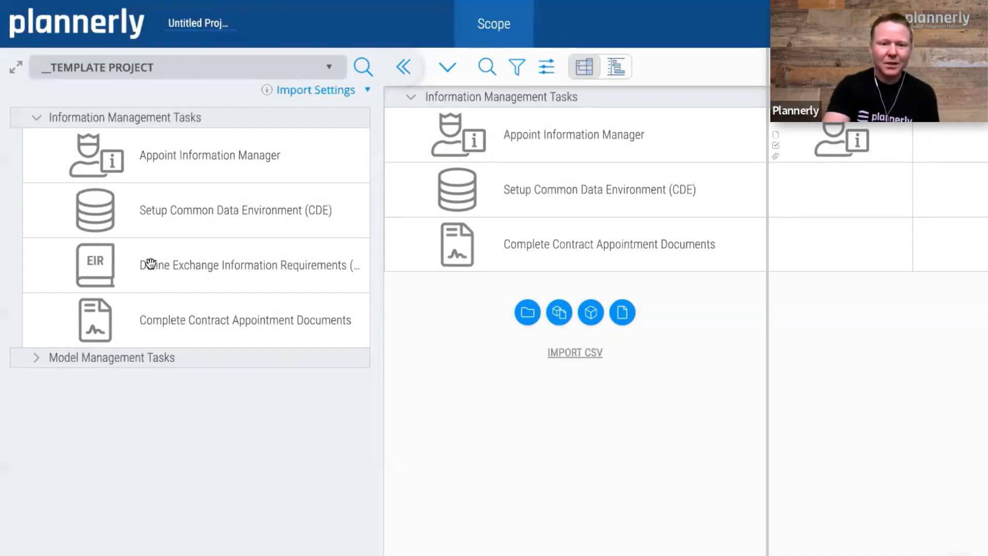
{"action": "left_click_drag", "start_coordinate": [166, 262], "coordinate": [459, 225]}
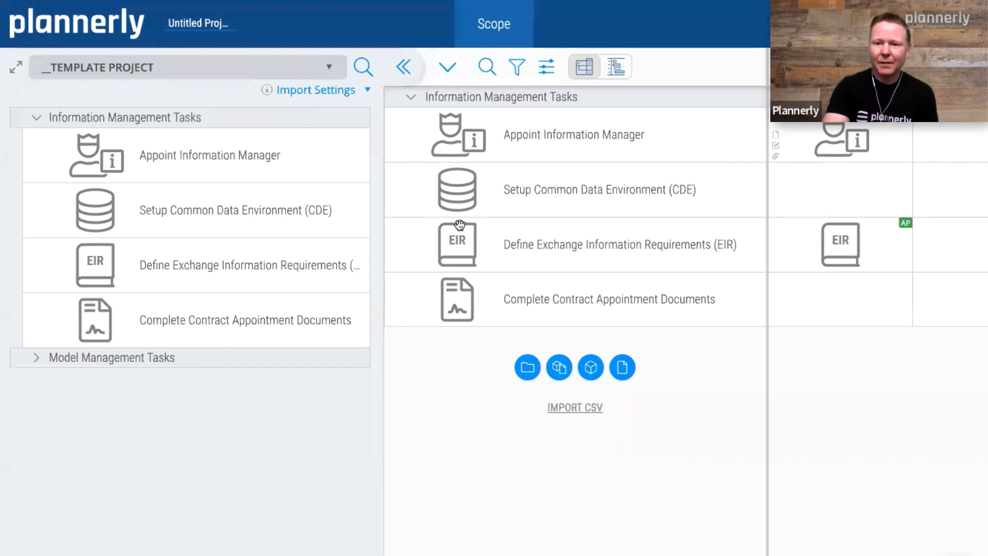
{"action": "mouse_move", "coordinate": [799, 220]}
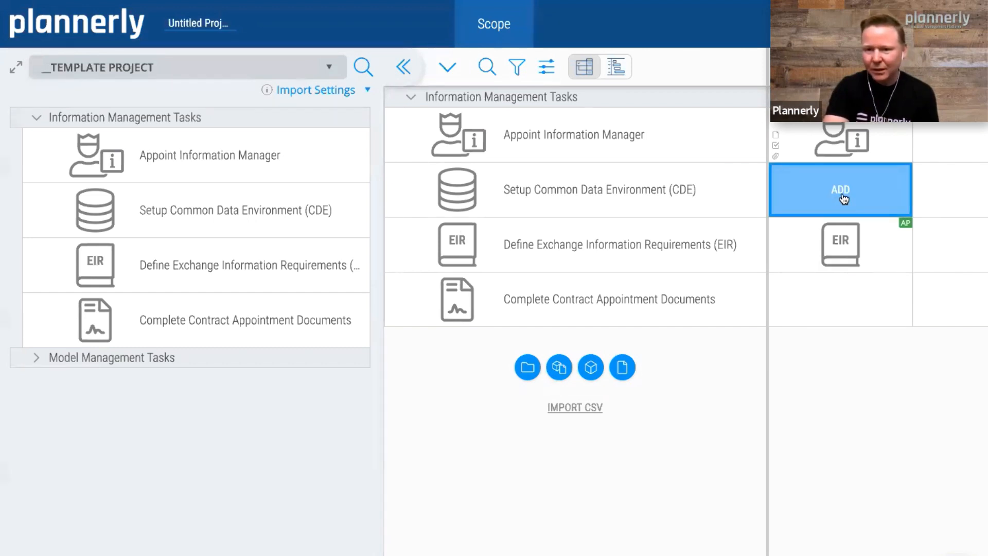
{"action": "left_click", "coordinate": [842, 202]}
{"action": "left_click", "coordinate": [845, 295]}
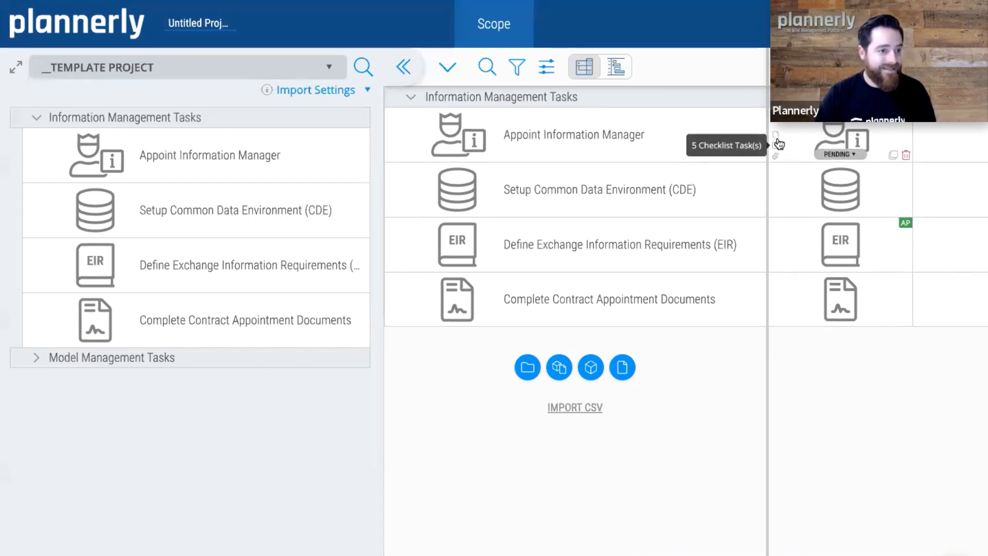
{"action": "mouse_move", "coordinate": [777, 138]}
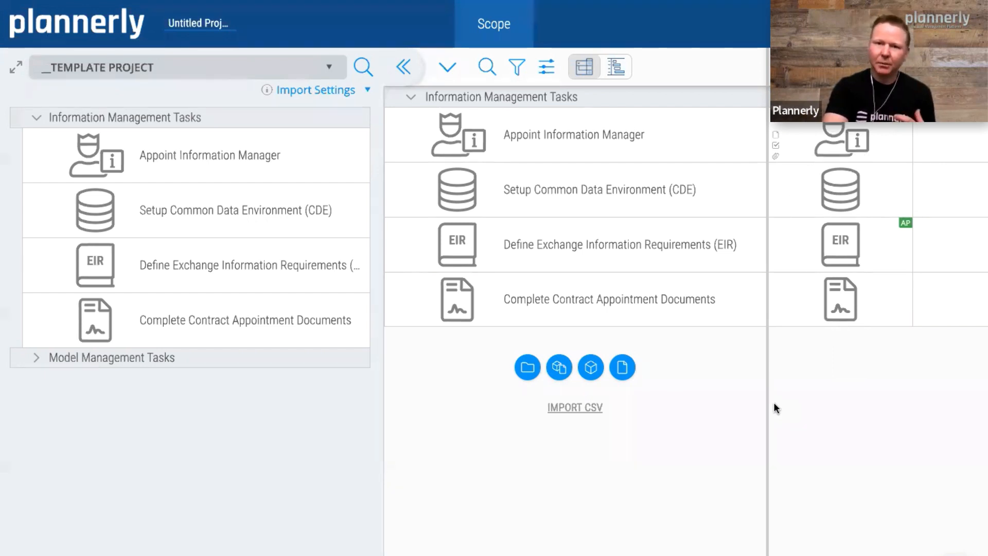
Import the entire Model Management Tasks folder from the template below the information management tasks, then close the library.
{"action": "left_click", "coordinate": [36, 358]}
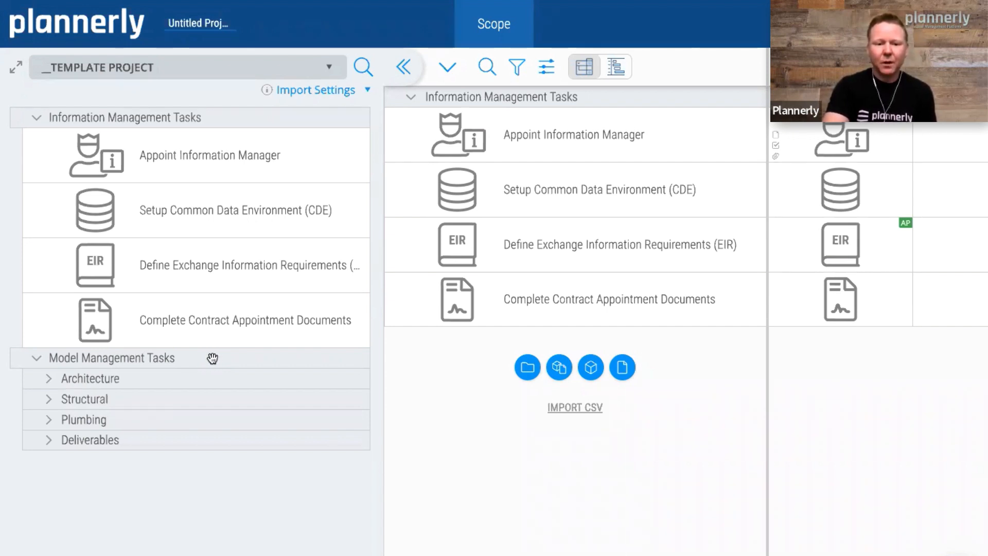
{"action": "left_click_drag", "start_coordinate": [212, 358], "coordinate": [453, 335]}
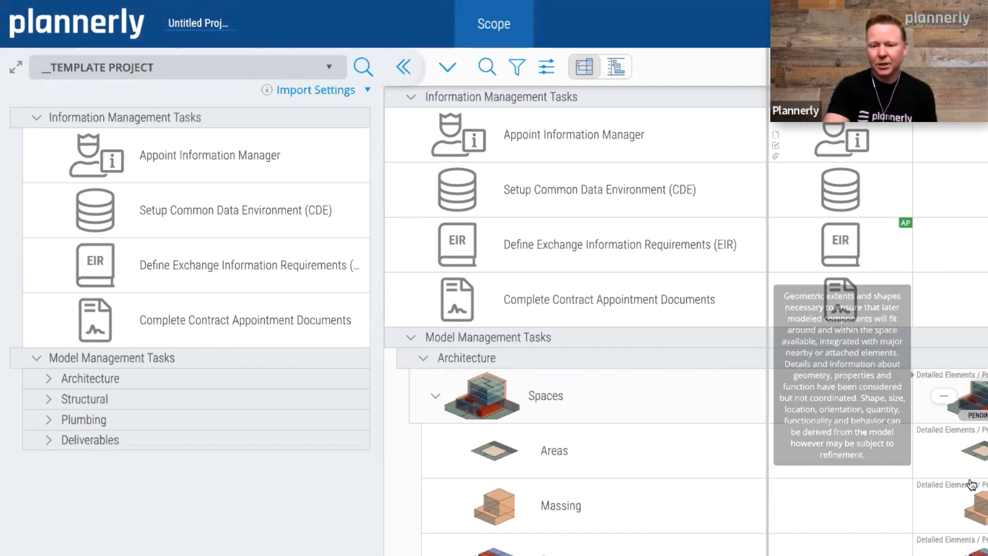
{"action": "mouse_move", "coordinate": [585, 415]}
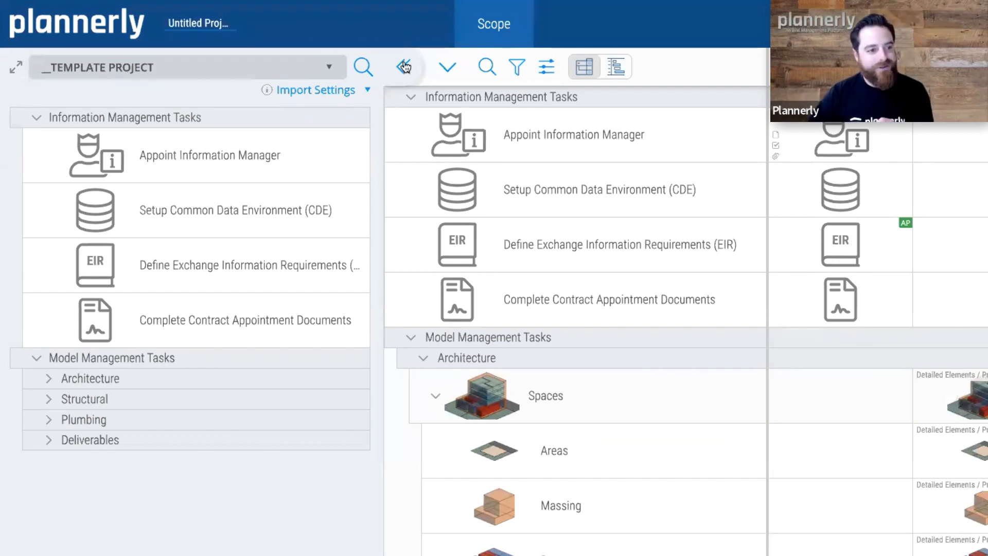
{"action": "left_click", "coordinate": [404, 67]}
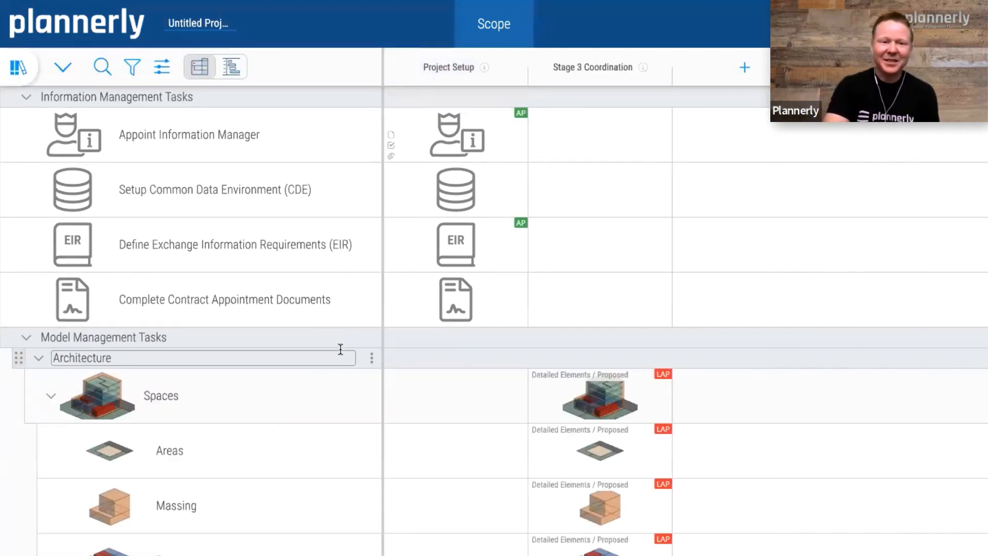
Collapse the scope list to the parent elements so that their sub-elements are hidden.
{"action": "scroll", "coordinate": [302, 305], "scroll_direction": "down", "scroll_amount": 4}
{"action": "scroll", "coordinate": [300, 300], "scroll_direction": "down", "scroll_amount": 20}
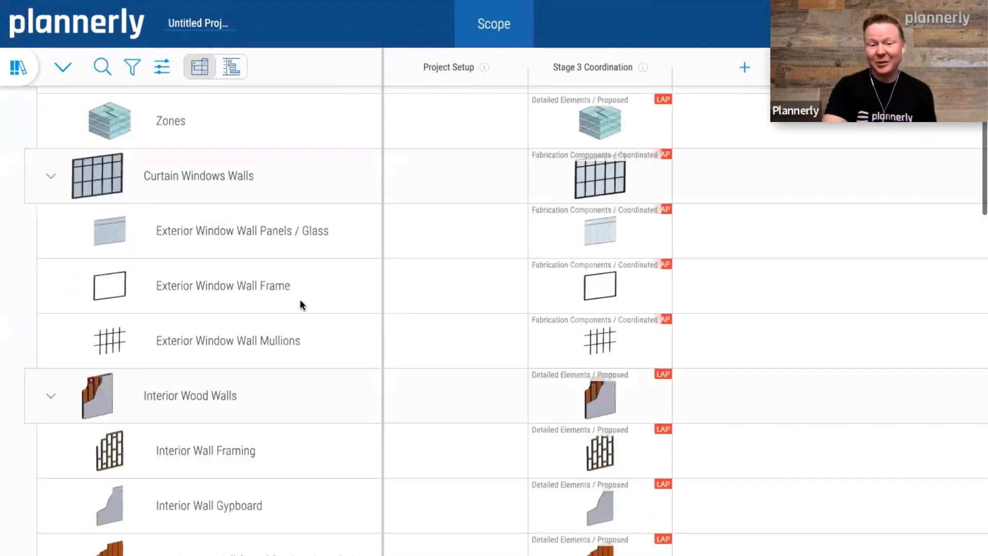
{"action": "scroll", "coordinate": [301, 304], "scroll_direction": "down", "scroll_amount": 5}
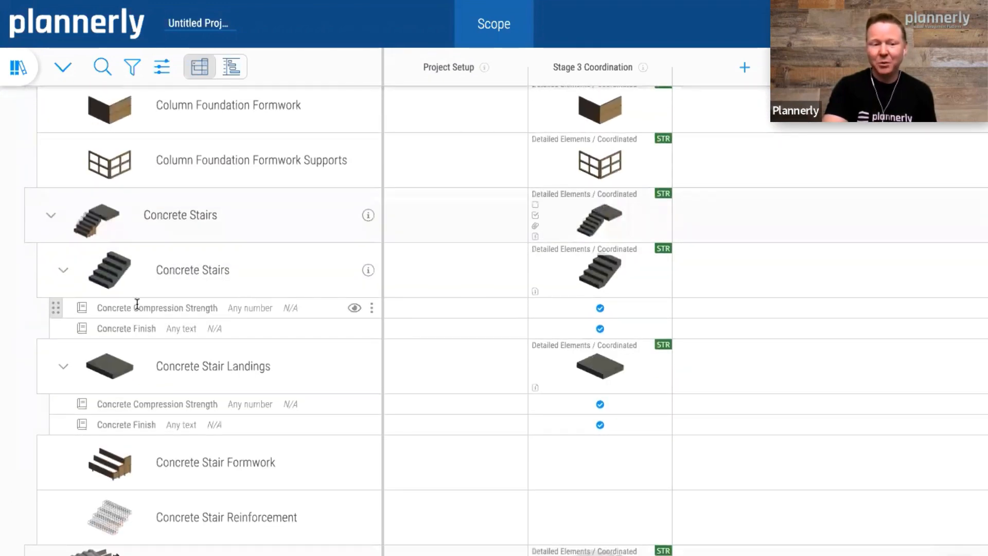
{"action": "scroll", "coordinate": [165, 309], "scroll_direction": "up", "scroll_amount": 10}
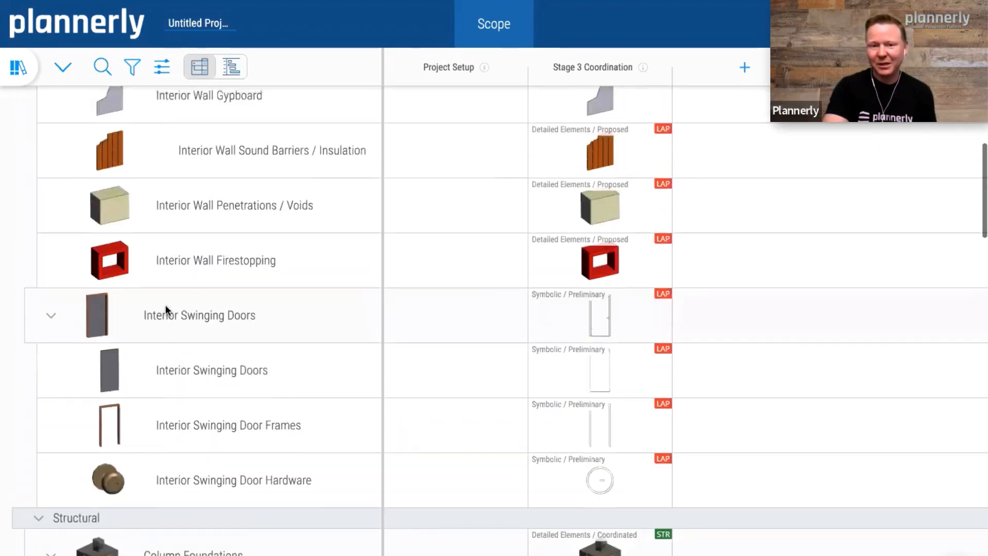
{"action": "scroll", "coordinate": [166, 309], "scroll_direction": "up", "scroll_amount": 20}
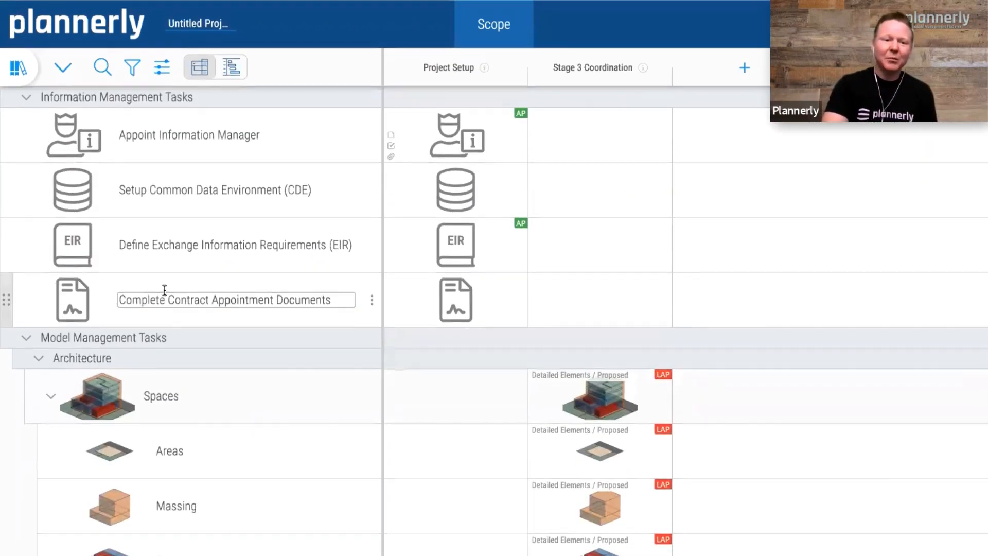
{"action": "left_click", "coordinate": [63, 74]}
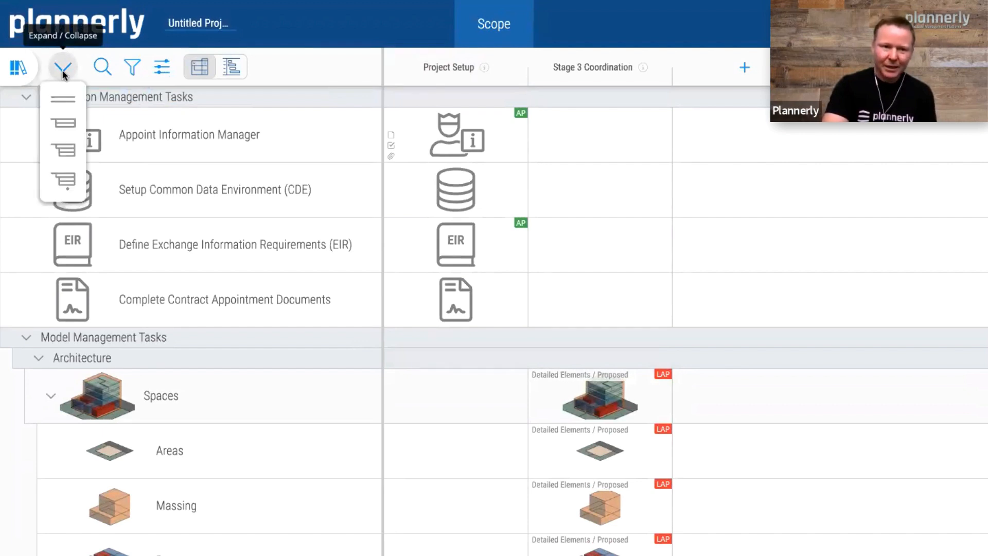
{"action": "left_click", "coordinate": [68, 127]}
{"action": "left_click", "coordinate": [320, 341]}
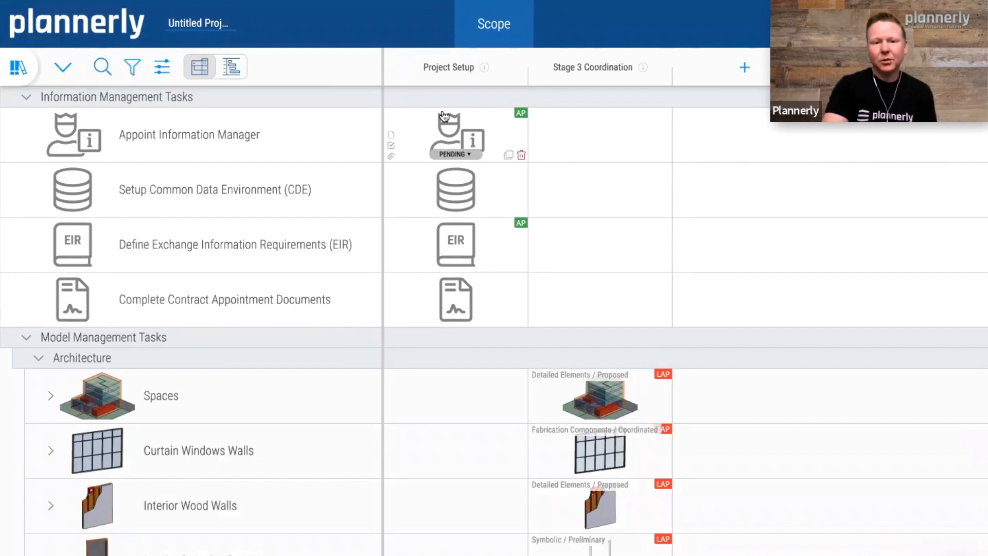
Read the descriptions of the Stage 3 Coordination and Project Setup milestones.
{"action": "mouse_move", "coordinate": [581, 78]}
{"action": "mouse_move", "coordinate": [464, 72]}
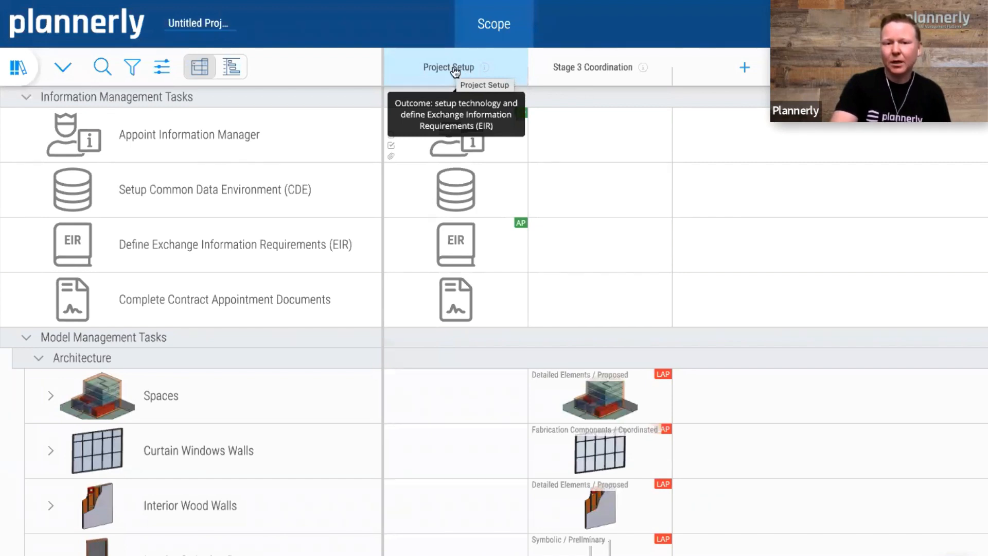
Set the Project Setup milestone's date range to April 6 through April 30, 2022, and save it.
{"action": "left_click", "coordinate": [452, 66]}
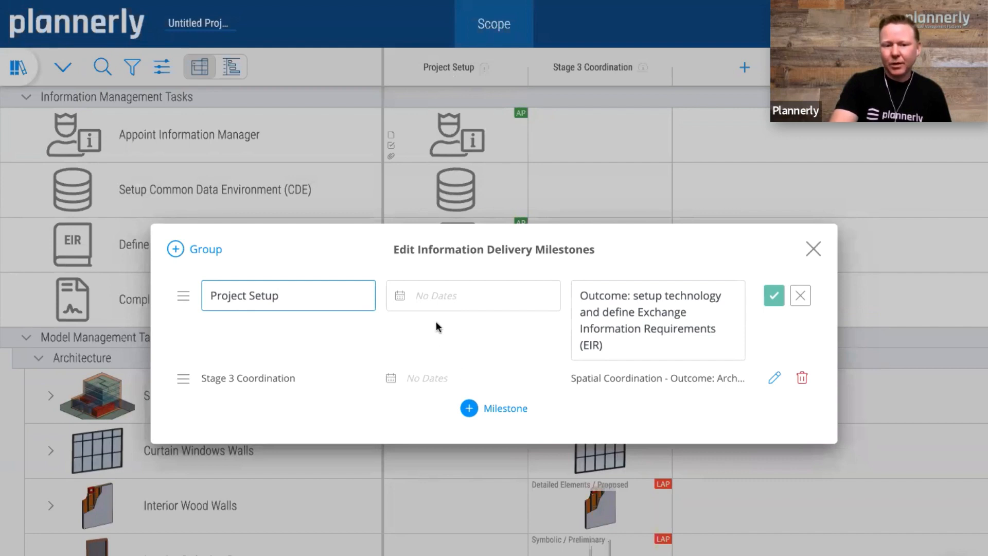
{"action": "left_click", "coordinate": [421, 294]}
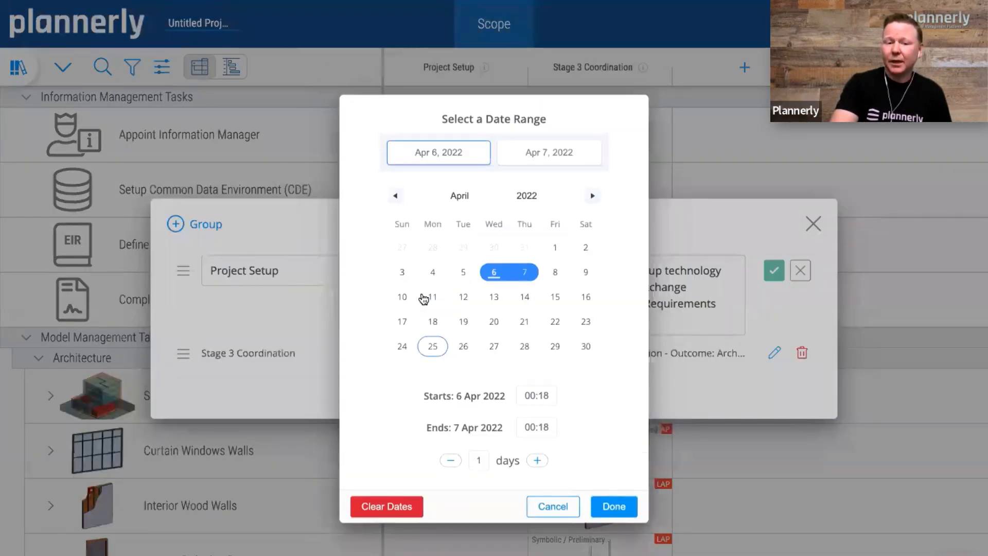
{"action": "left_click", "coordinate": [495, 273]}
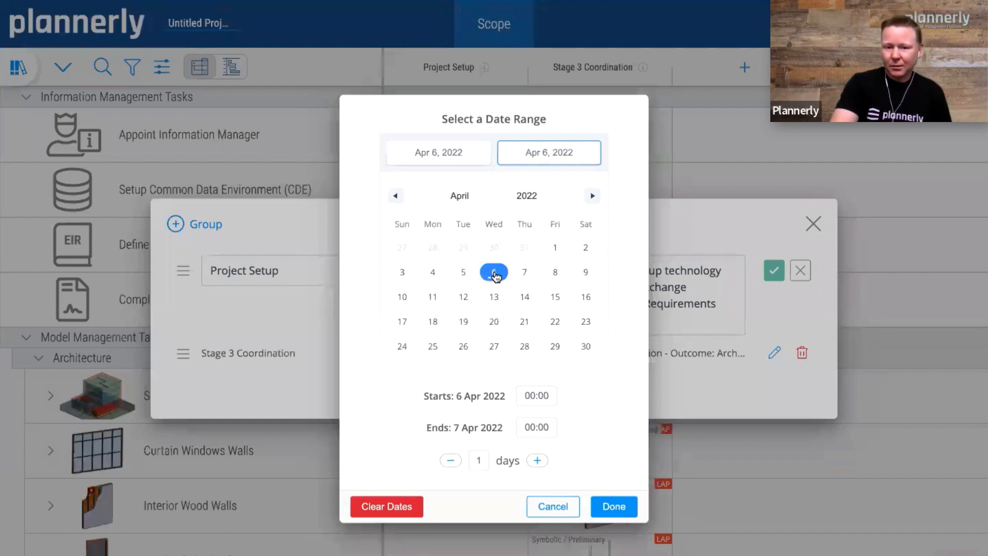
{"action": "left_click", "coordinate": [591, 349]}
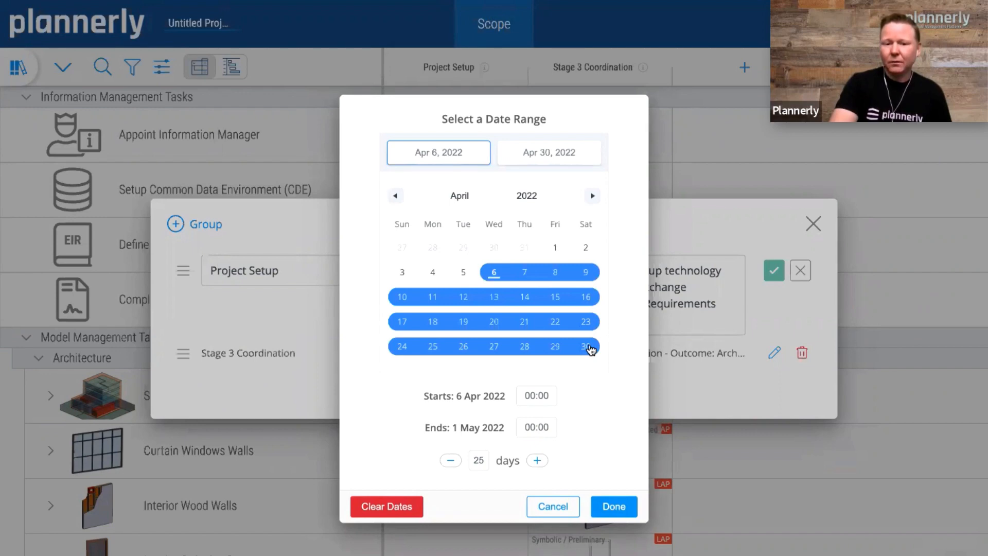
{"action": "left_click", "coordinate": [615, 508]}
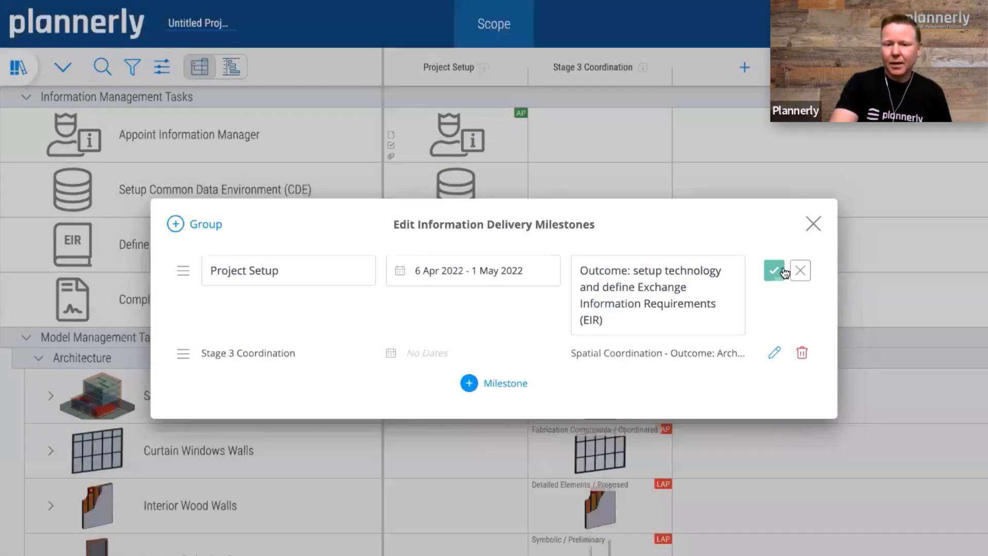
{"action": "left_click", "coordinate": [776, 269]}
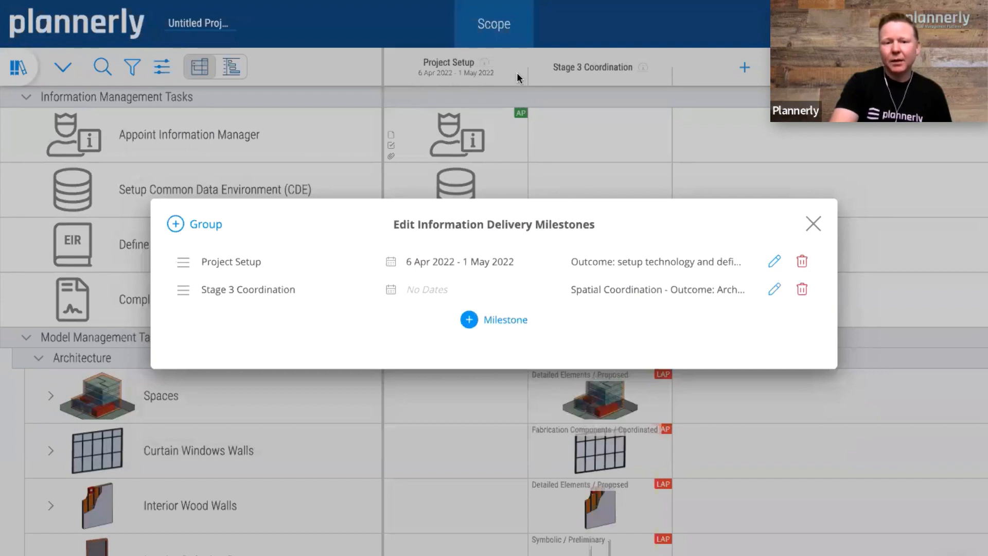
Set the Stage 3 Coordination milestone's date range to May 1 through May 31, 2022, save it, and close the milestone editor.
{"action": "left_click", "coordinate": [430, 289]}
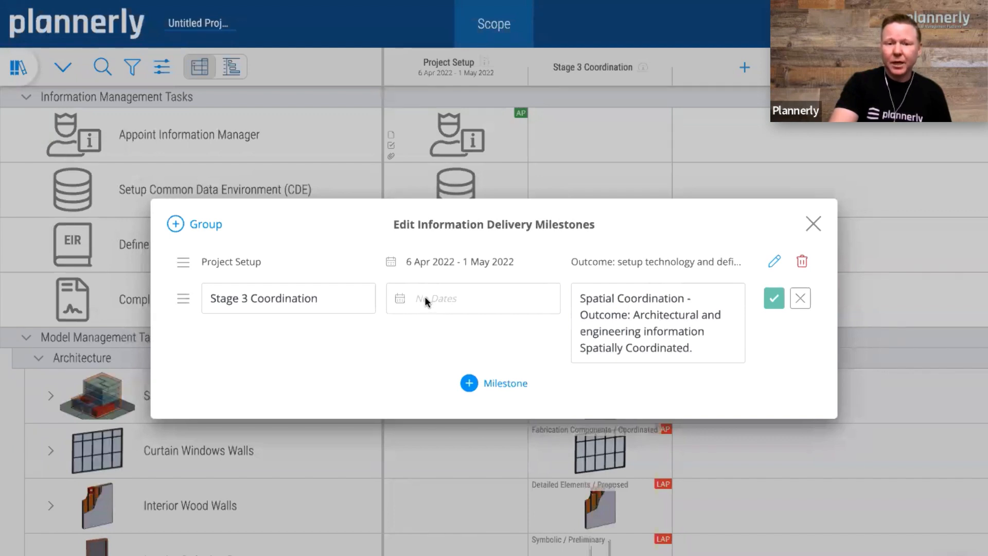
{"action": "left_click", "coordinate": [425, 302]}
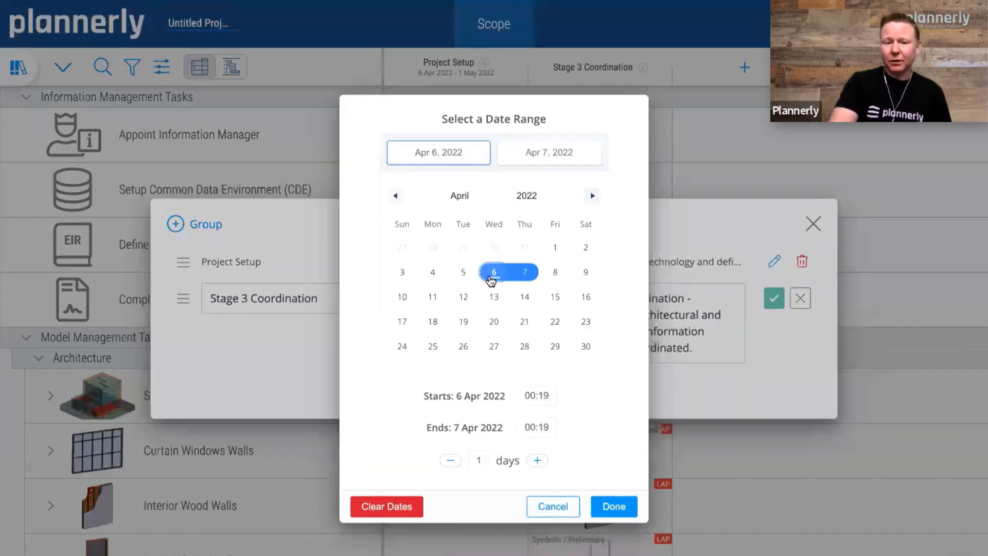
{"action": "left_click", "coordinate": [592, 196]}
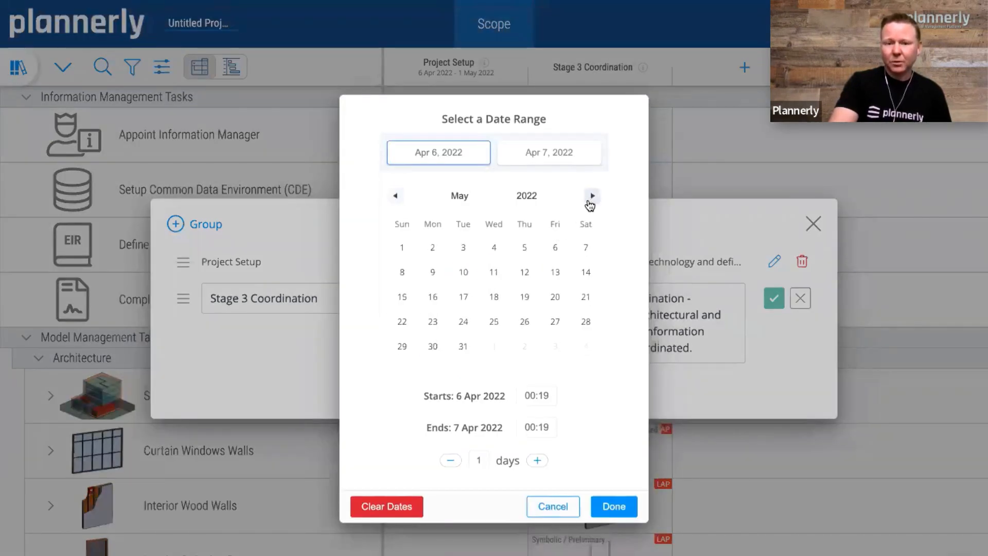
{"action": "left_click", "coordinate": [402, 248]}
{"action": "left_click", "coordinate": [463, 347]}
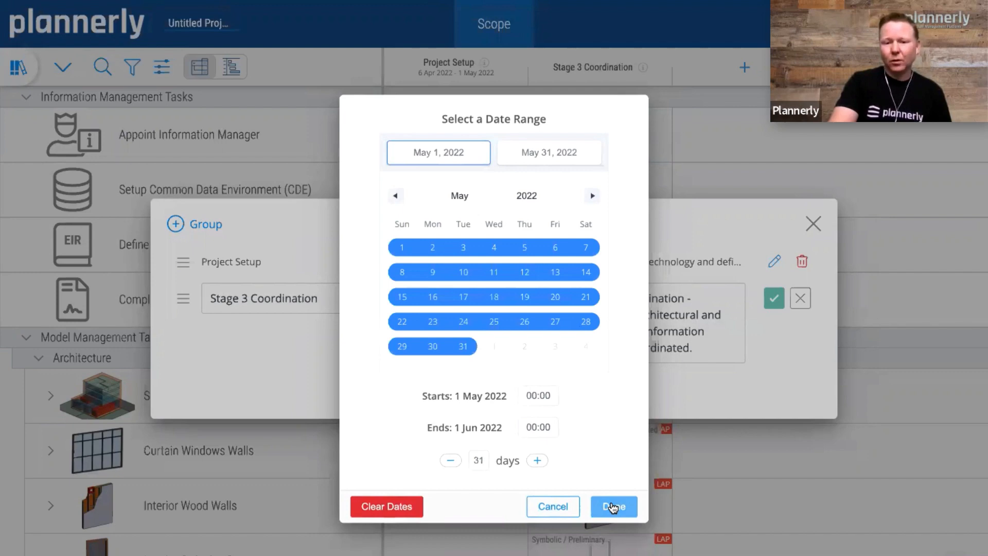
{"action": "left_click", "coordinate": [613, 507]}
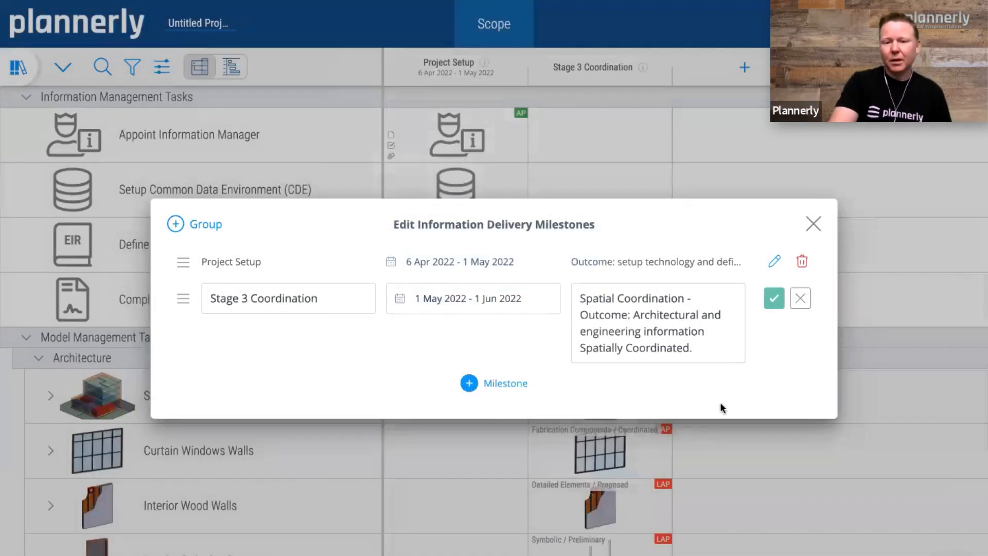
{"action": "left_click", "coordinate": [774, 298]}
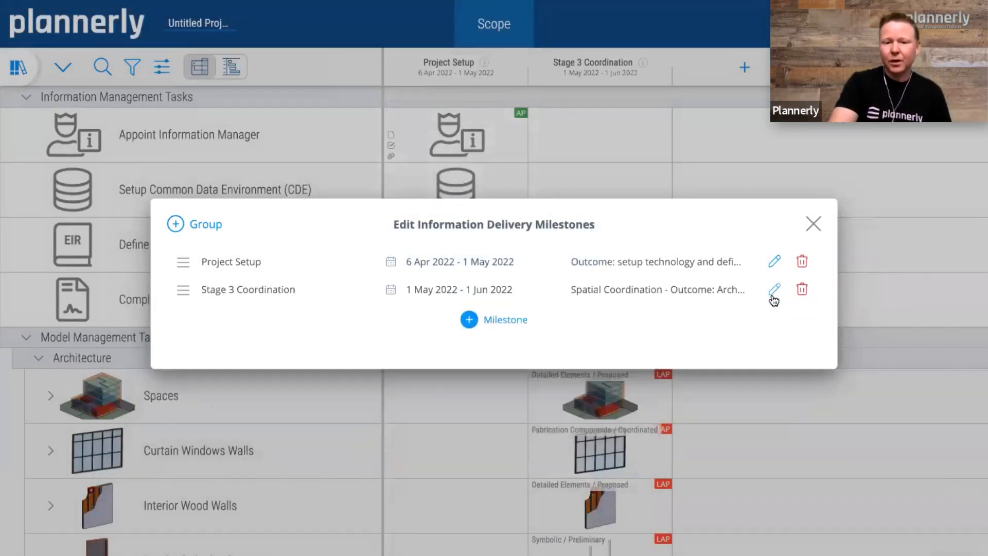
{"action": "left_click", "coordinate": [724, 131]}
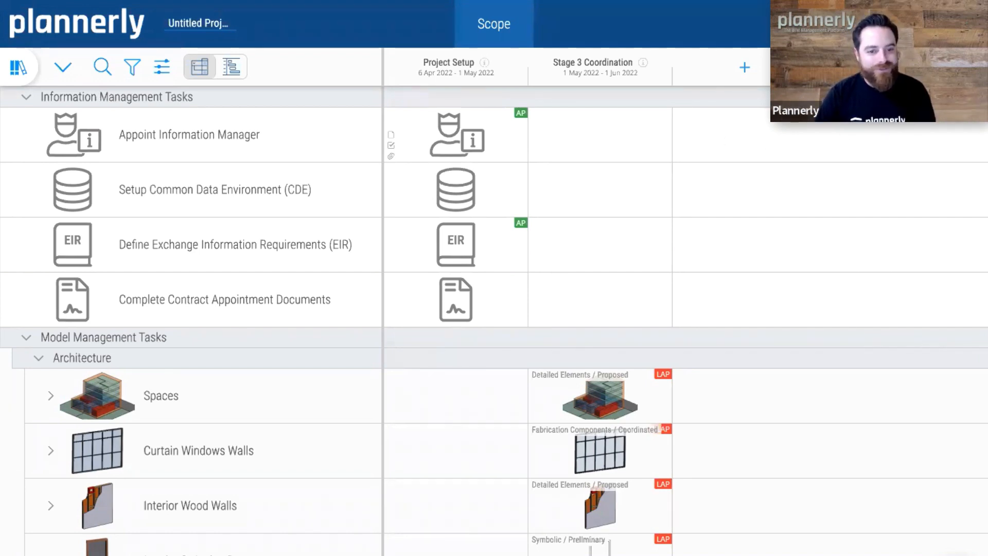
Assign the Appointing Party (AP) team to the CDE and Complete Contract Appointment Documents tasks under Project Setup.
{"action": "left_click", "coordinate": [970, 67]}
{"action": "left_click", "coordinate": [891, 132]}
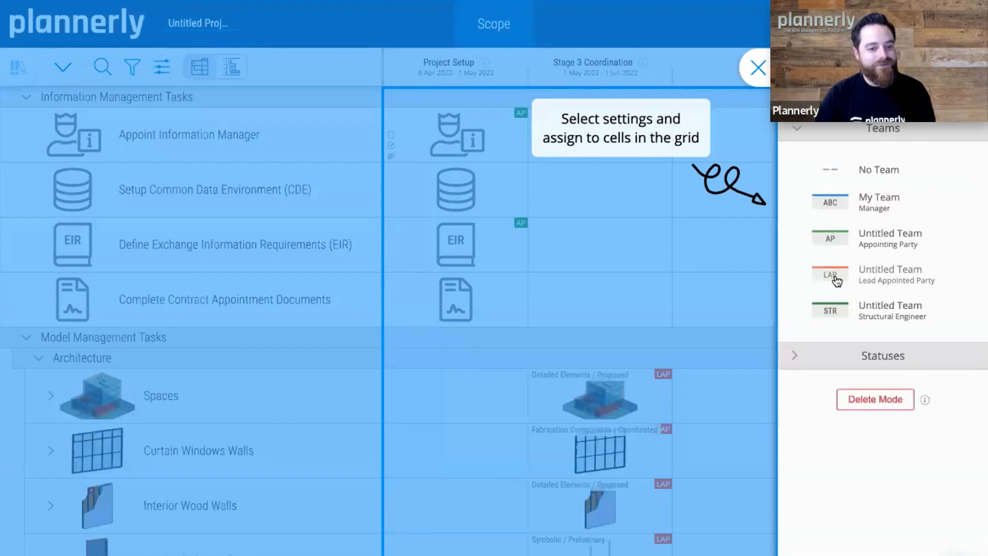
{"action": "left_click", "coordinate": [831, 240]}
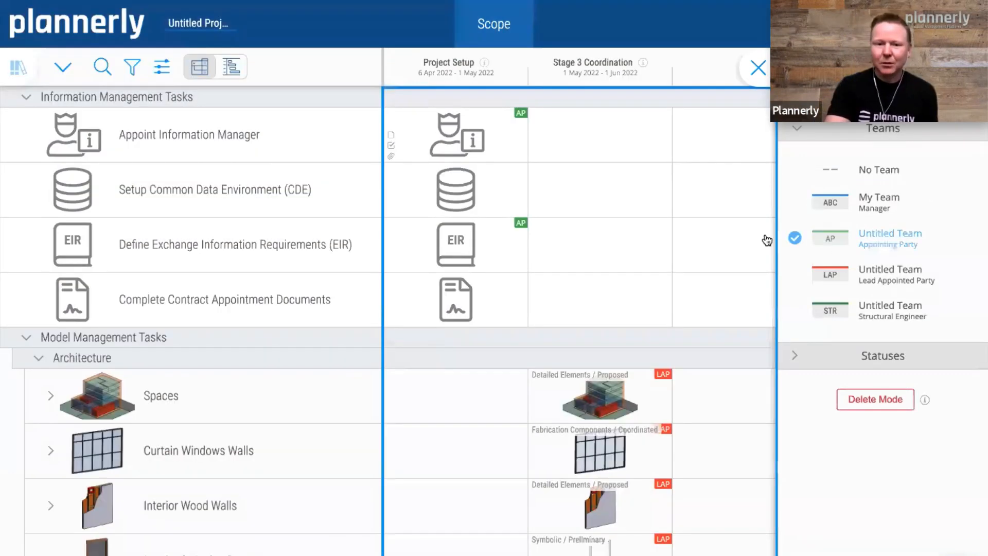
{"action": "left_click", "coordinate": [453, 189]}
{"action": "left_click", "coordinate": [453, 303]}
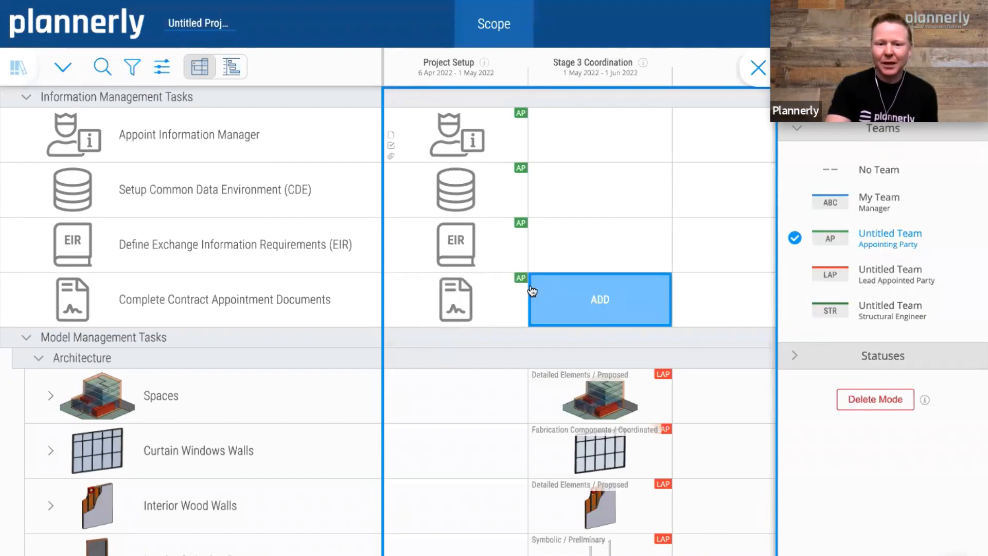
{"action": "left_click", "coordinate": [758, 68]}
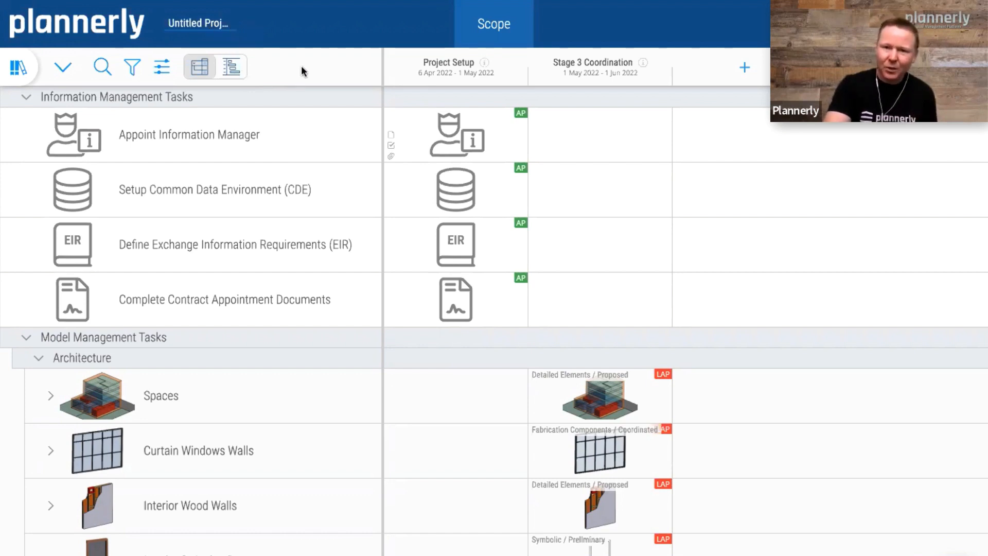
Review the status options available for Appoint Information Manager under Project Setup without changing its status.
{"action": "mouse_move", "coordinate": [499, 178]}
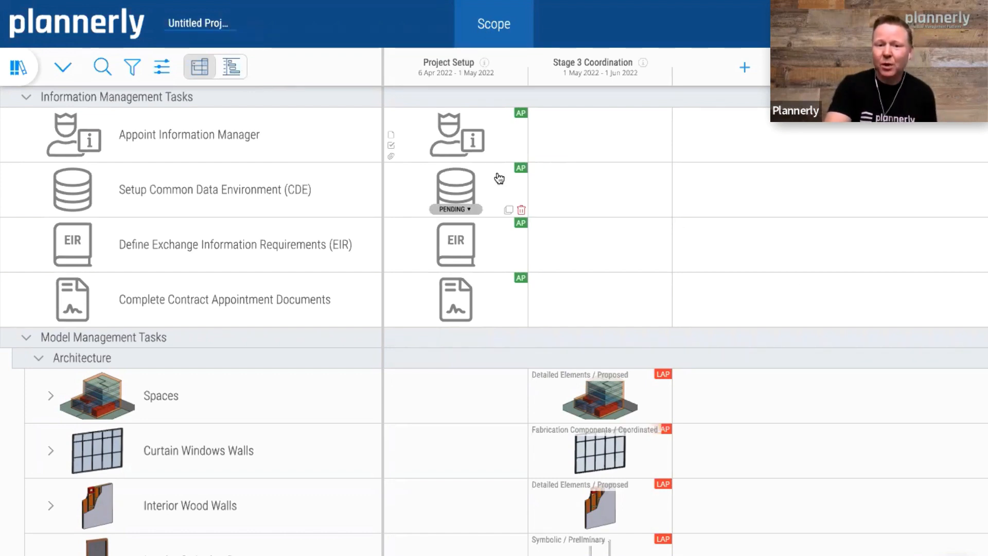
{"action": "left_click", "coordinate": [474, 151]}
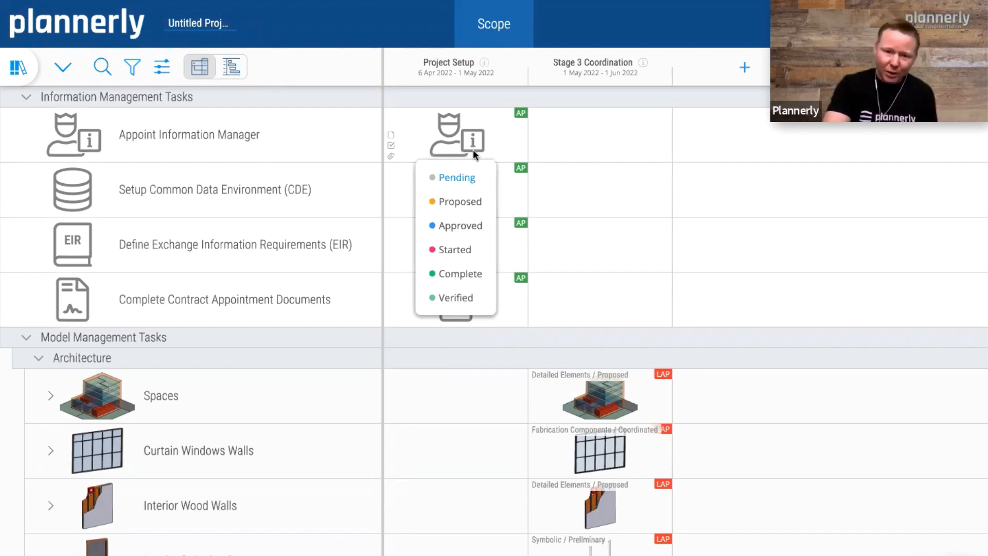
{"action": "left_click", "coordinate": [724, 143]}
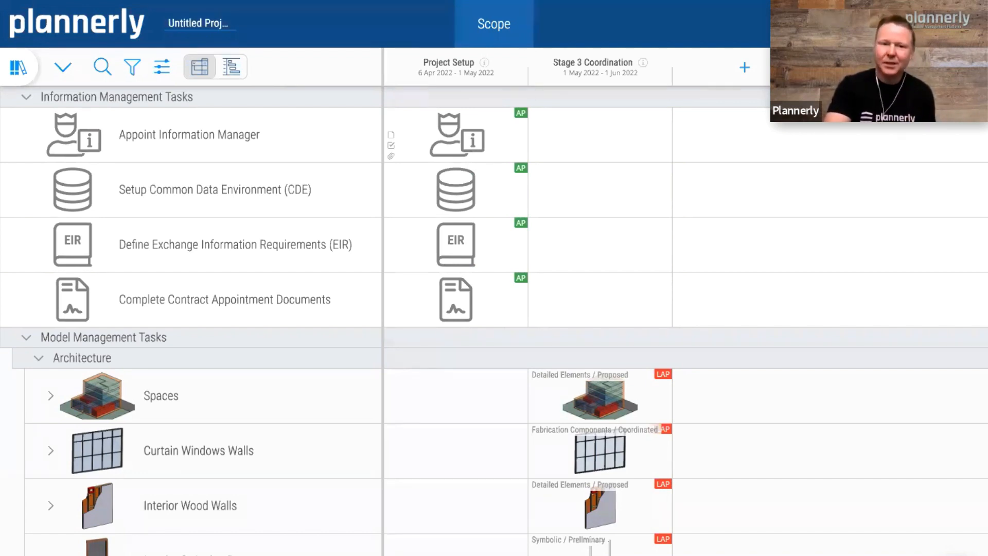
Compare the scope's timeline and grid views, check the Appoint Information Manager dates, and return to the grid.
{"action": "left_click", "coordinate": [232, 68]}
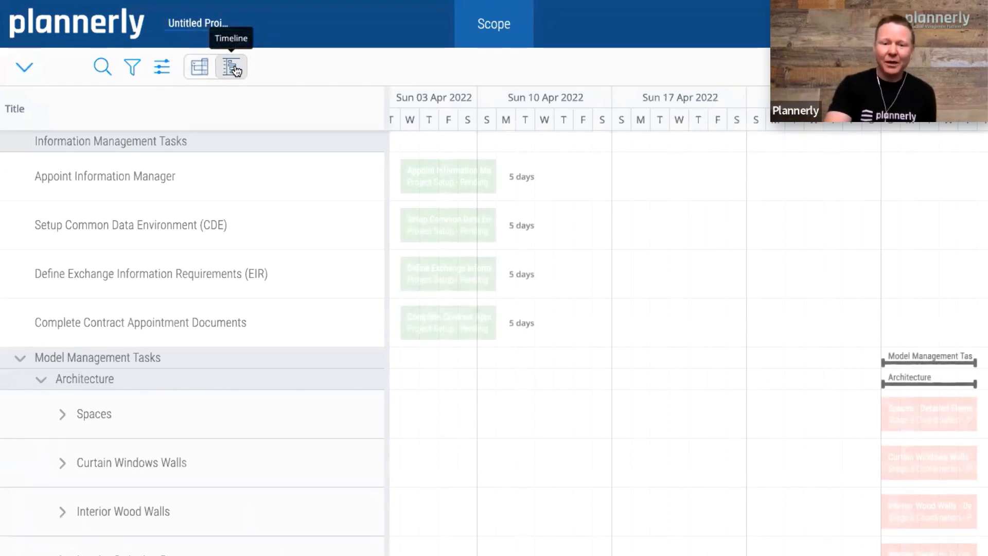
{"action": "left_click", "coordinate": [201, 74]}
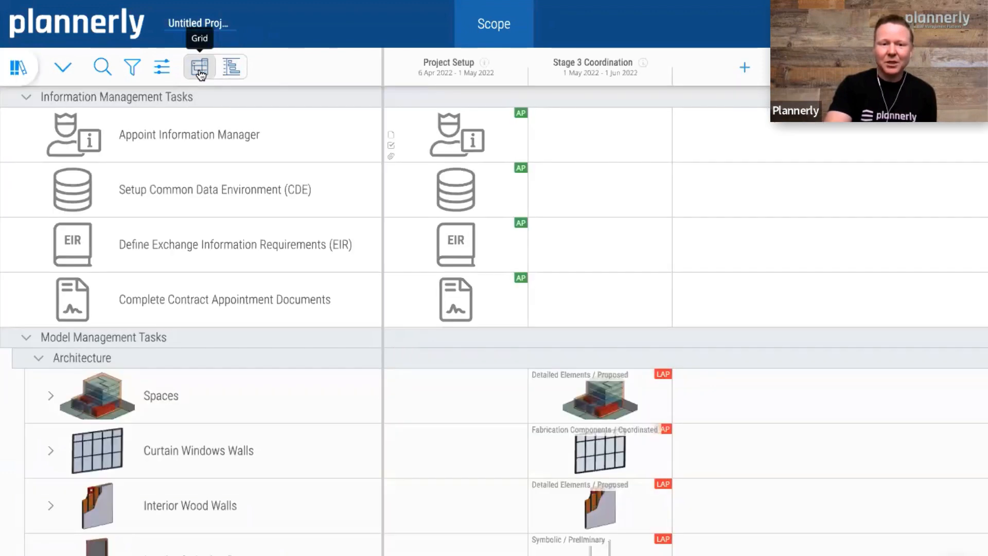
{"action": "left_click", "coordinate": [231, 71]}
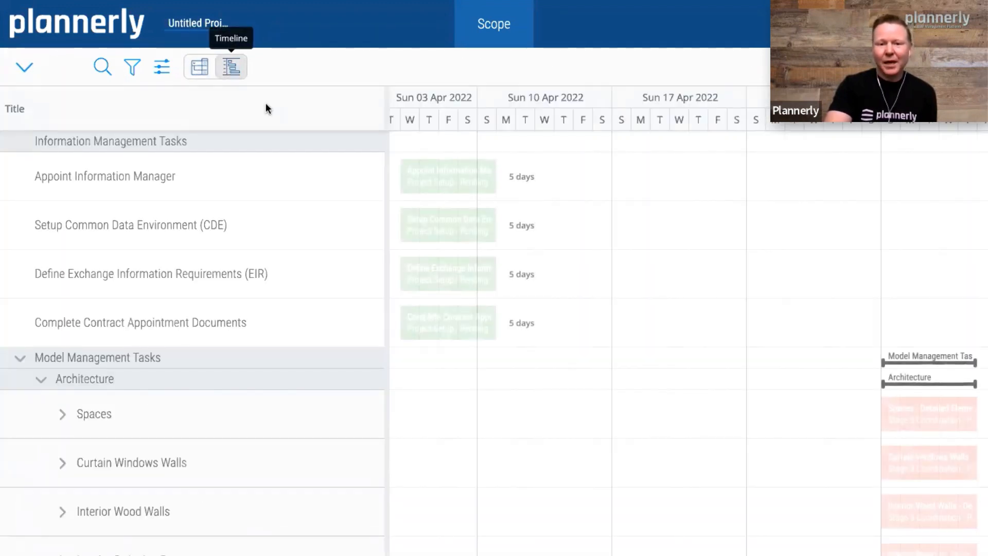
{"action": "mouse_move", "coordinate": [476, 192]}
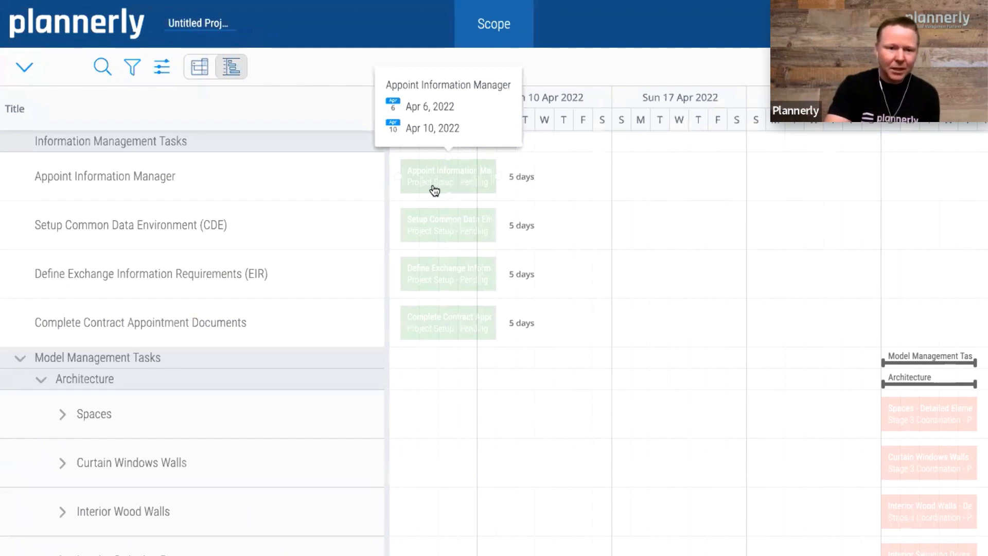
{"action": "left_click", "coordinate": [200, 72]}
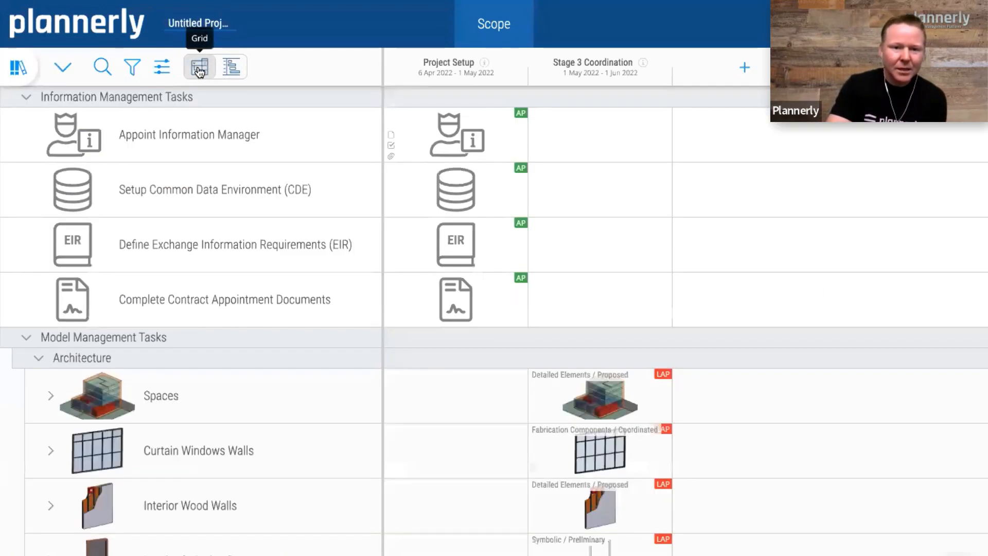
Nest all four information management activities one level under Information Management Tasks, and test the grouping by collapsing and expanding it.
{"action": "mouse_move", "coordinate": [10, 134]}
{"action": "left_mouse_down"}
{"action": "mouse_move", "coordinate": [16, 141]}
{"action": "mouse_move", "coordinate": [24, 122]}
{"action": "left_mouse_up"}
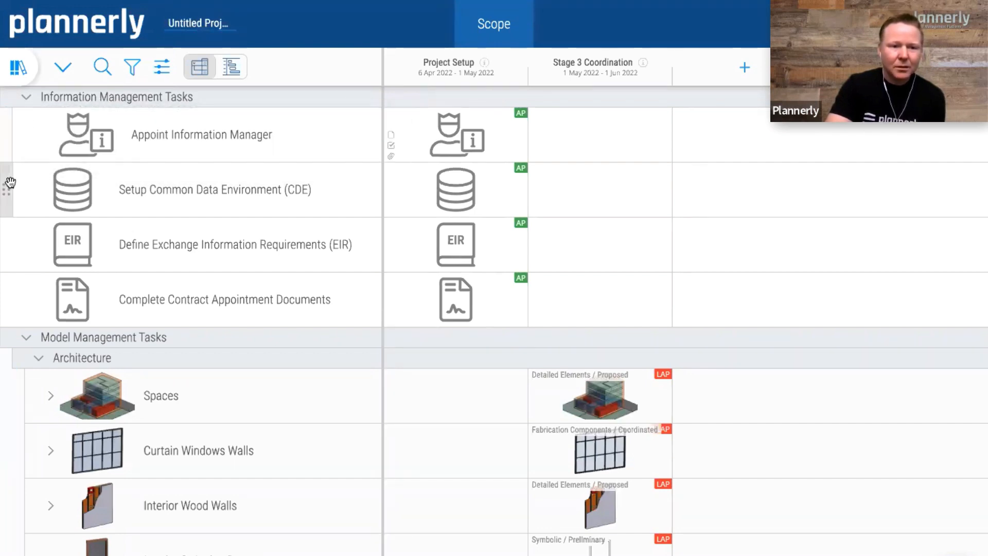
{"action": "left_click_drag", "start_coordinate": [13, 182], "coordinate": [19, 229]}
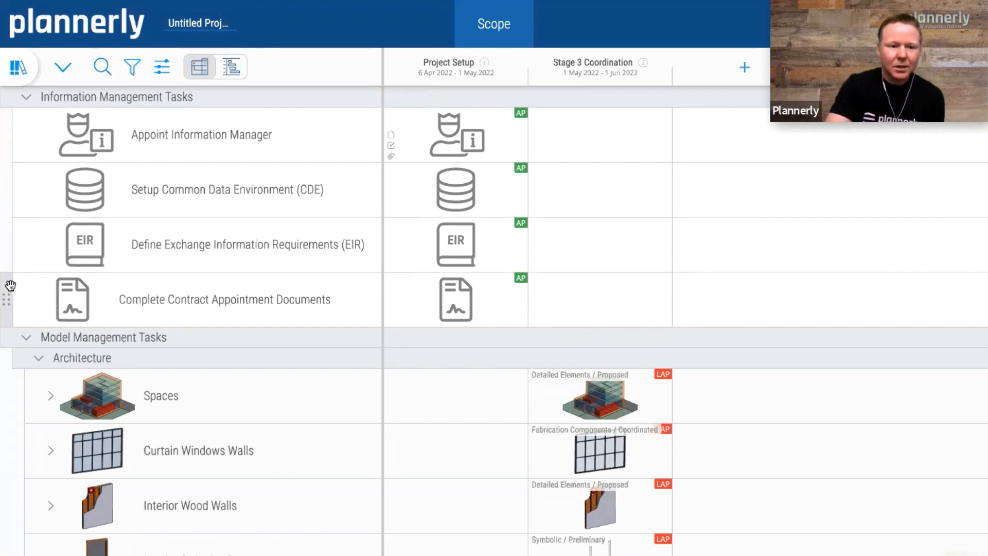
{"action": "left_click_drag", "start_coordinate": [11, 287], "coordinate": [18, 288]}
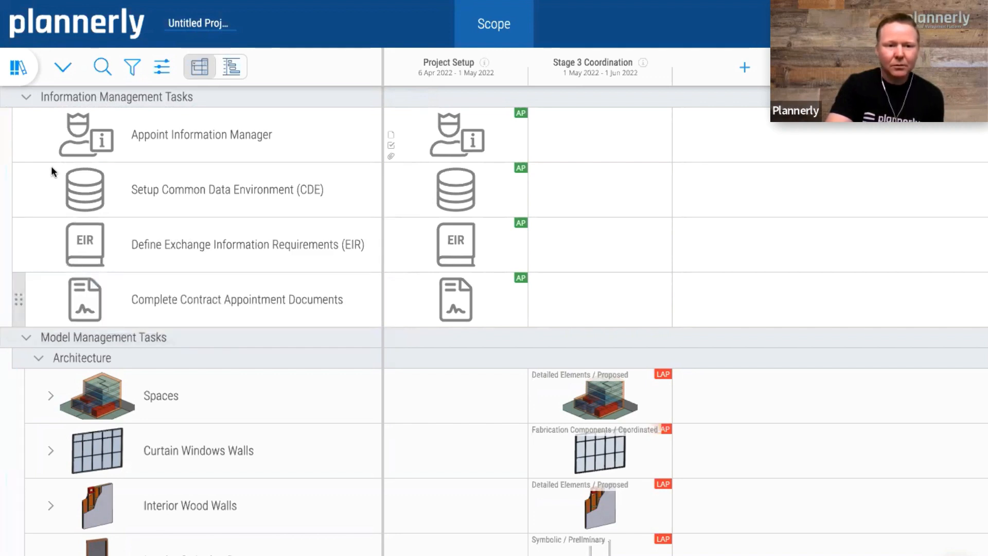
{"action": "left_click", "coordinate": [25, 101]}
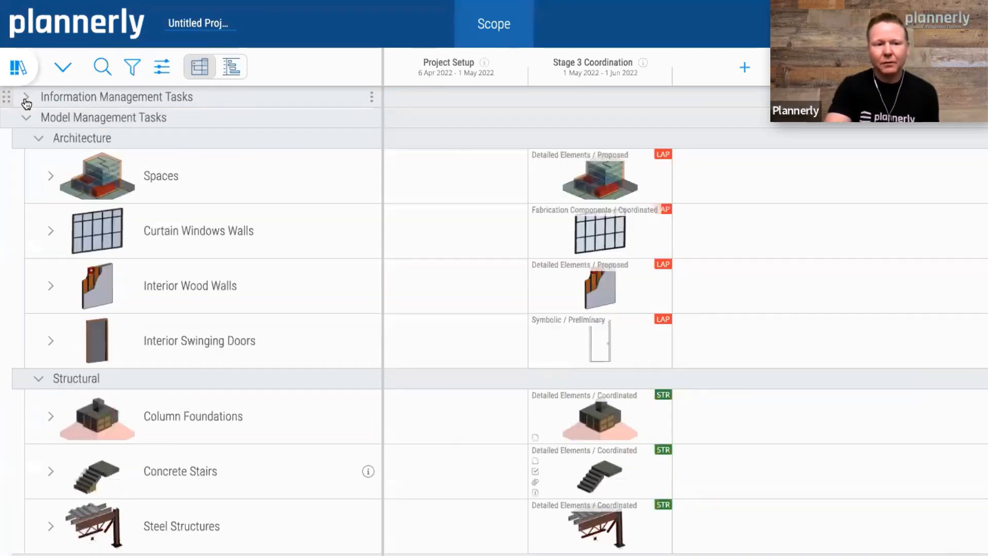
{"action": "left_click", "coordinate": [26, 101]}
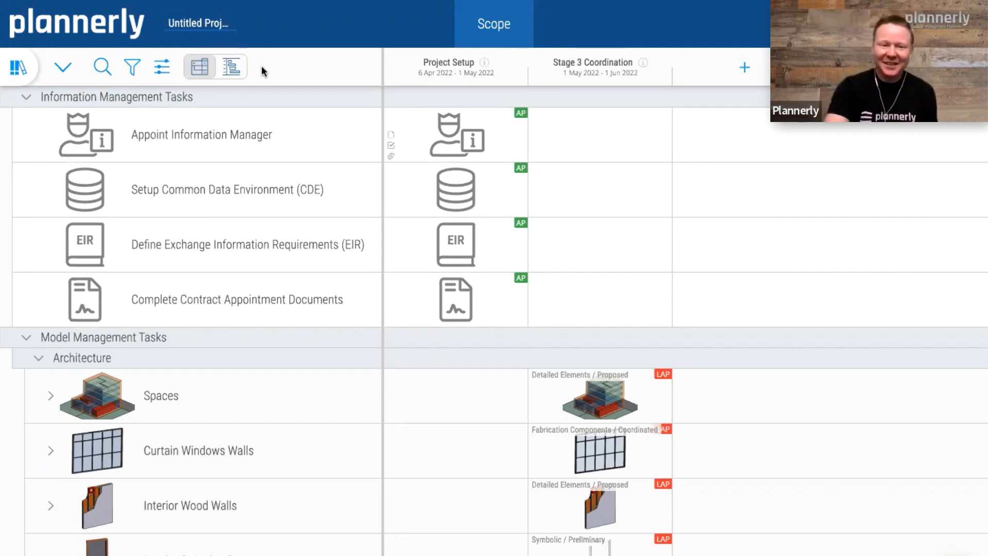
In the timeline view, move the Appoint Information Manager task to April 11–15, 2022.
{"action": "left_click", "coordinate": [231, 68]}
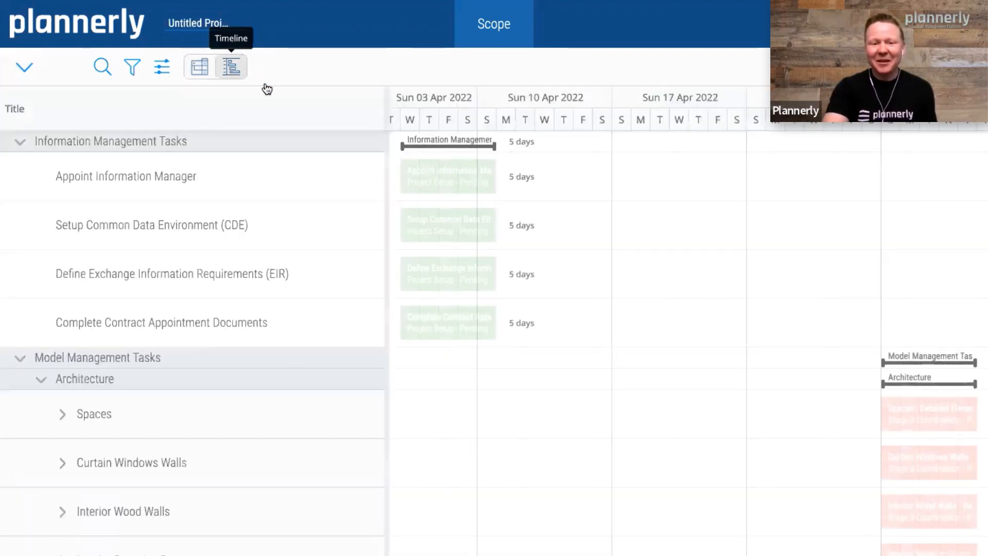
{"action": "mouse_move", "coordinate": [418, 140]}
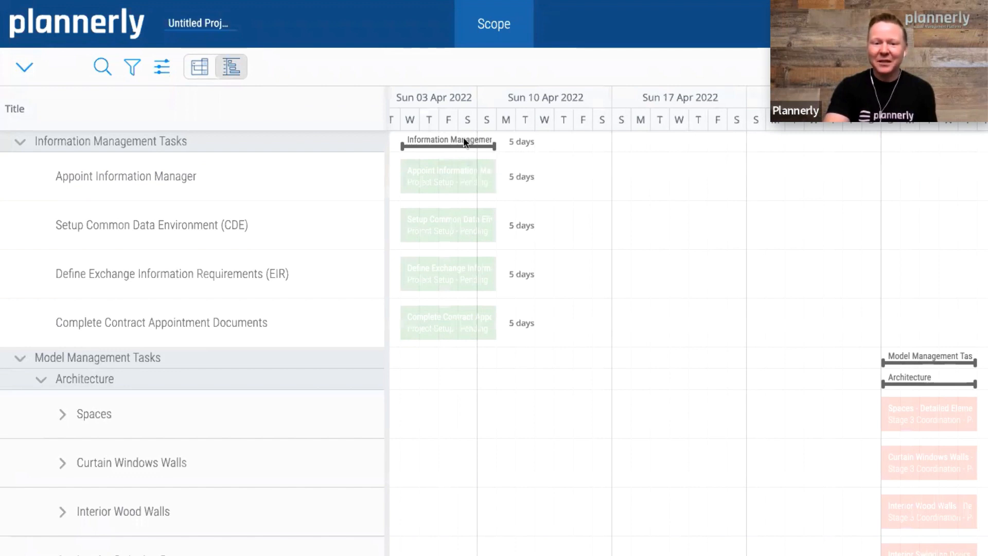
{"action": "mouse_move", "coordinate": [466, 182]}
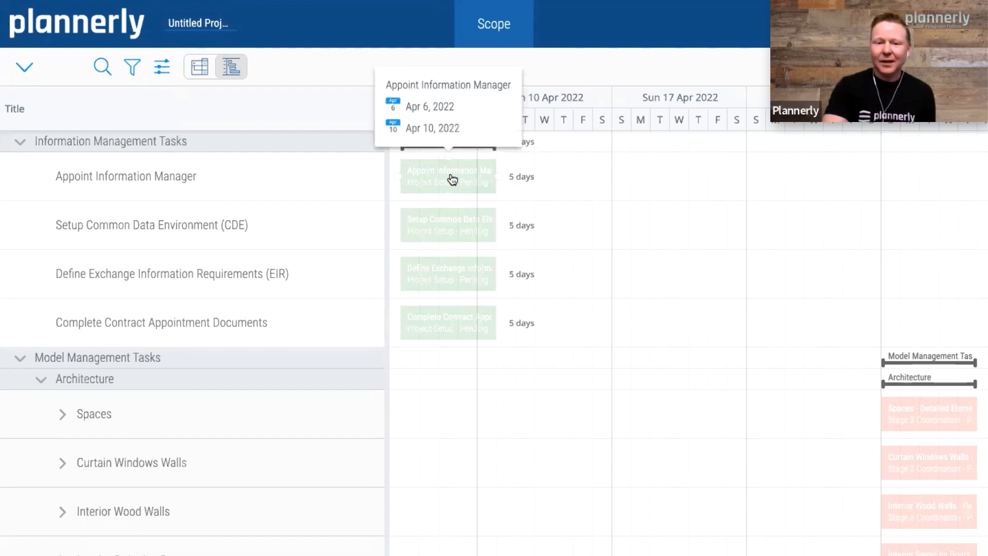
{"action": "left_click_drag", "start_coordinate": [453, 180], "coordinate": [551, 178]}
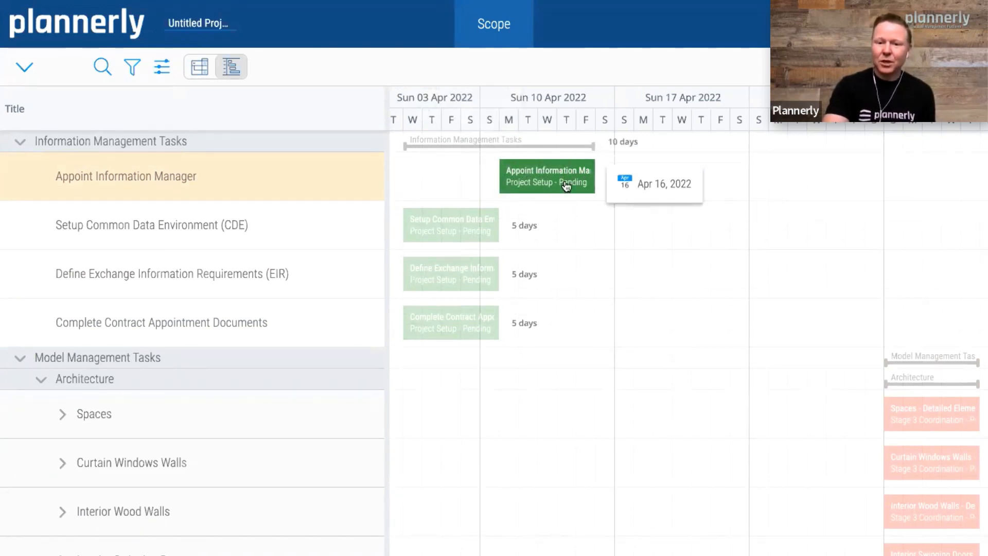
{"action": "left_click", "coordinate": [599, 226]}
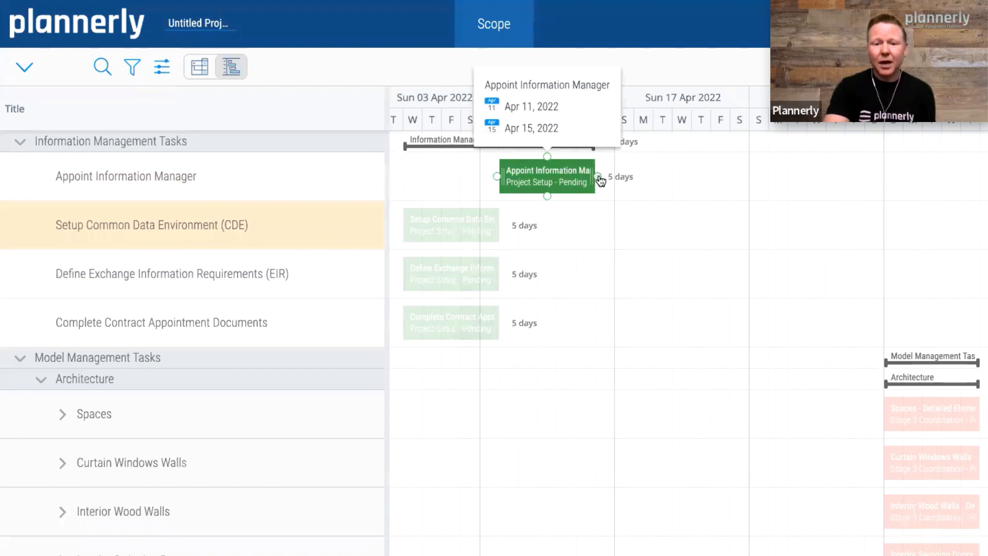
Link Setup Common Data Environment (CDE) to follow Appoint Information Manager, and extend Appoint Information Manager's duration to 7 days.
{"action": "mouse_move", "coordinate": [598, 177]}
{"action": "left_mouse_down"}
{"action": "mouse_move", "coordinate": [399, 228]}
{"action": "mouse_move", "coordinate": [452, 231]}
{"action": "mouse_move", "coordinate": [646, 170]}
{"action": "mouse_move", "coordinate": [659, 184]}
{"action": "mouse_move", "coordinate": [486, 222]}
{"action": "mouse_move", "coordinate": [437, 221]}
{"action": "mouse_move", "coordinate": [564, 225]}
{"action": "left_mouse_up"}
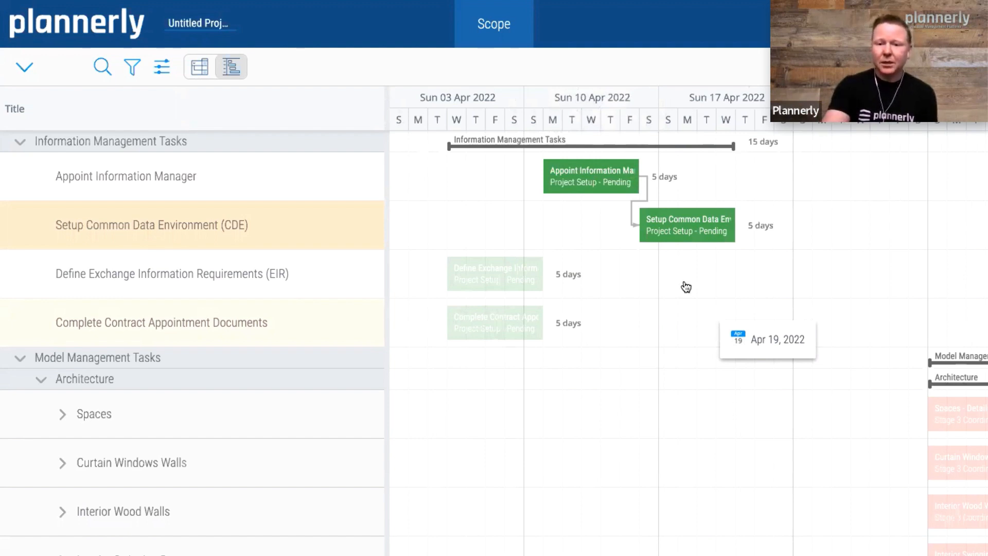
{"action": "left_click_drag", "start_coordinate": [637, 176], "coordinate": [676, 176]}
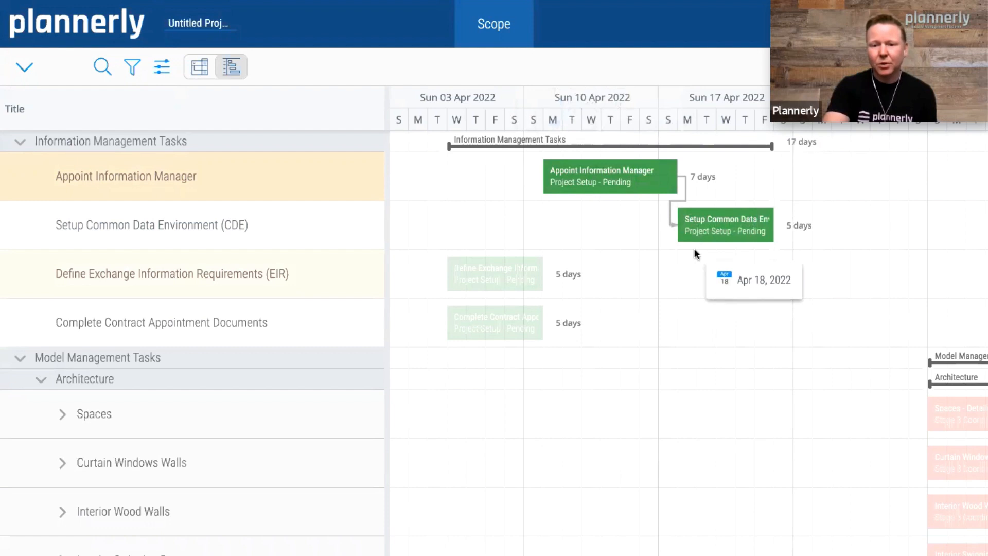
{"action": "scroll", "coordinate": [699, 307], "scroll_direction": "right", "scroll_amount": 2}
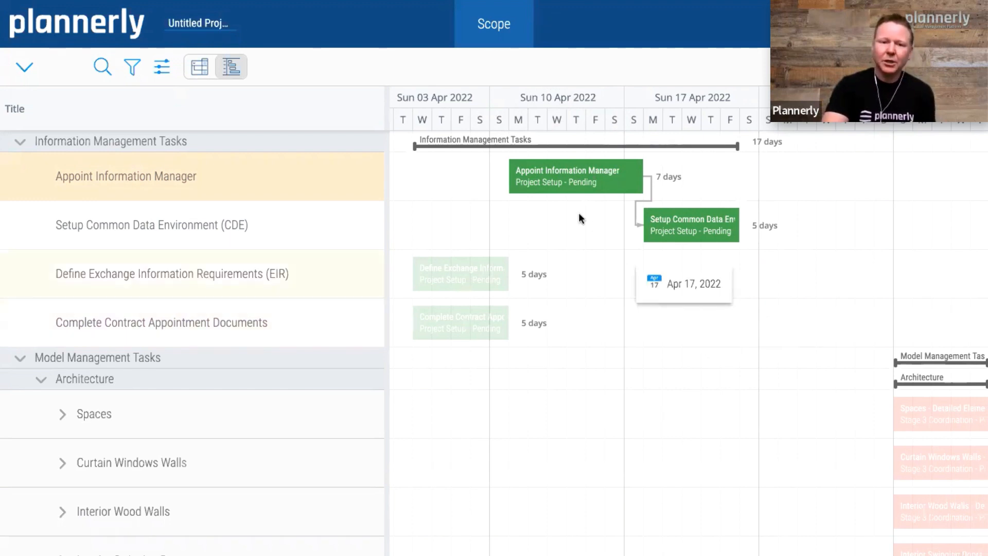
On the project page, add the existing support contact to the Lead Appointed Party team with Manager permissions.
{"action": "left_click", "coordinate": [209, 24]}
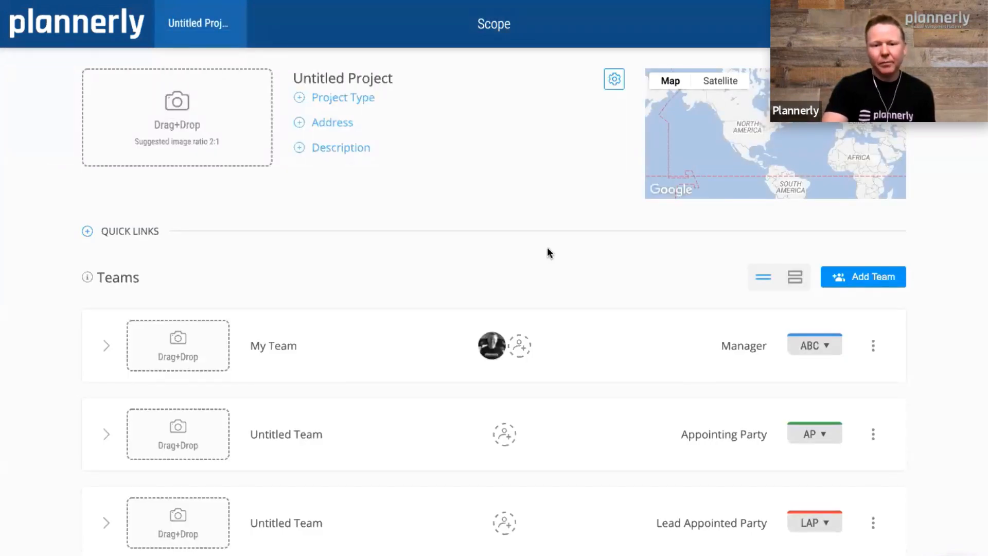
{"action": "scroll", "coordinate": [548, 248], "scroll_direction": "down", "scroll_amount": 5}
{"action": "scroll", "coordinate": [548, 247], "scroll_direction": "up", "scroll_amount": 2}
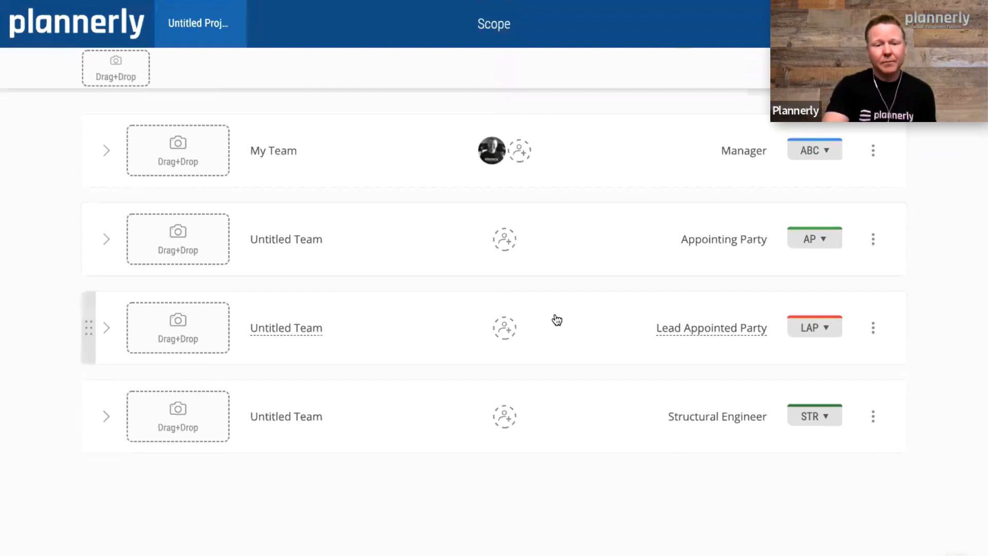
{"action": "left_click", "coordinate": [505, 330]}
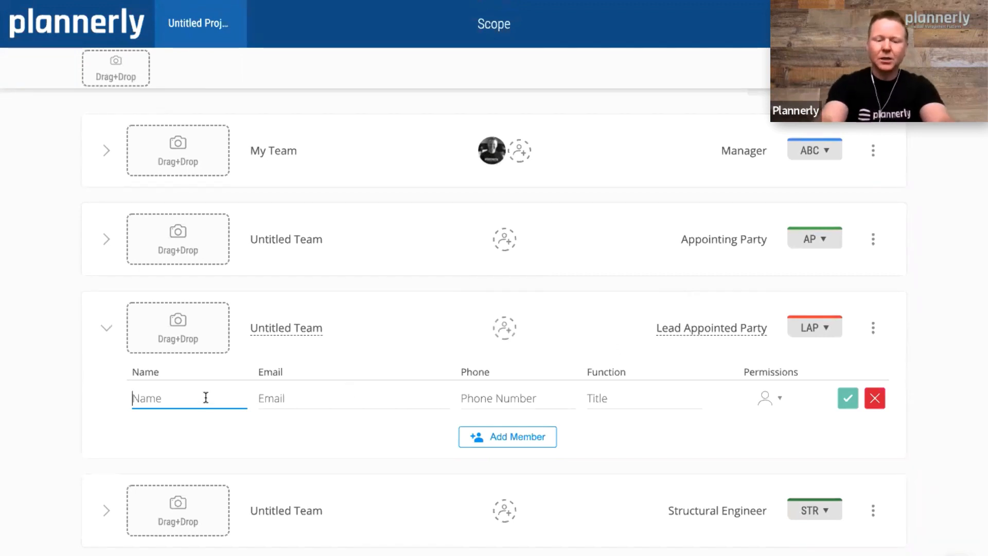
{"action": "type", "text": "loui"}
{"action": "left_click", "coordinate": [235, 436]}
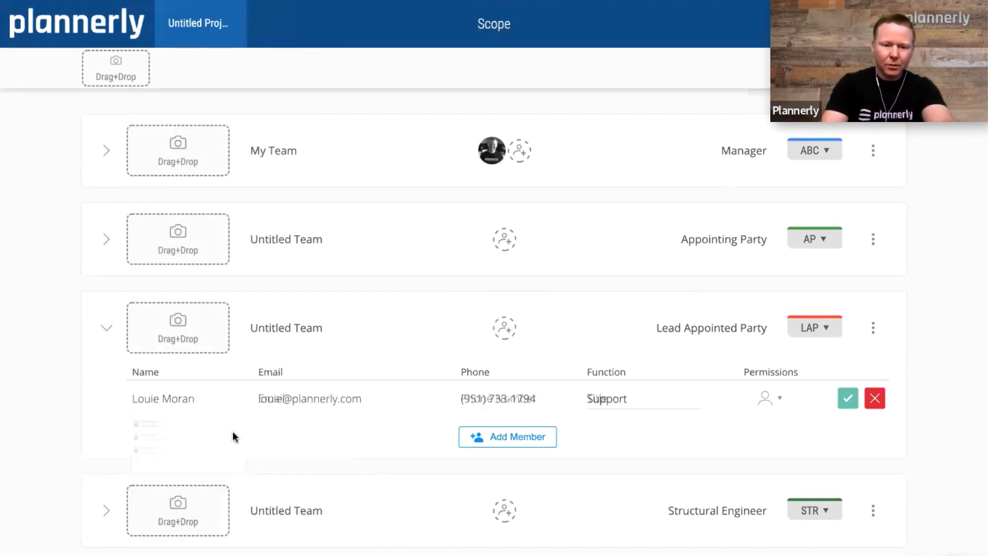
{"action": "left_click", "coordinate": [766, 399]}
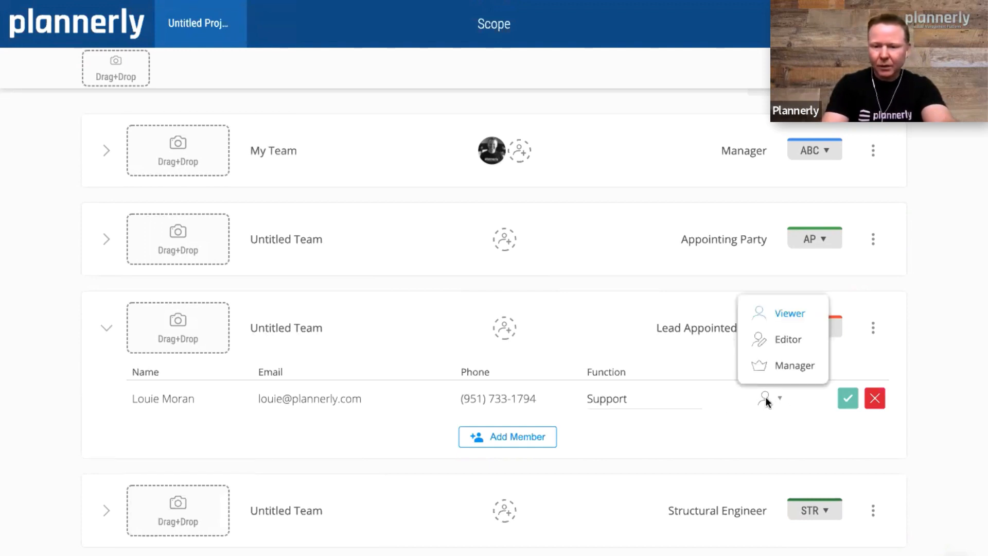
{"action": "left_click", "coordinate": [778, 365]}
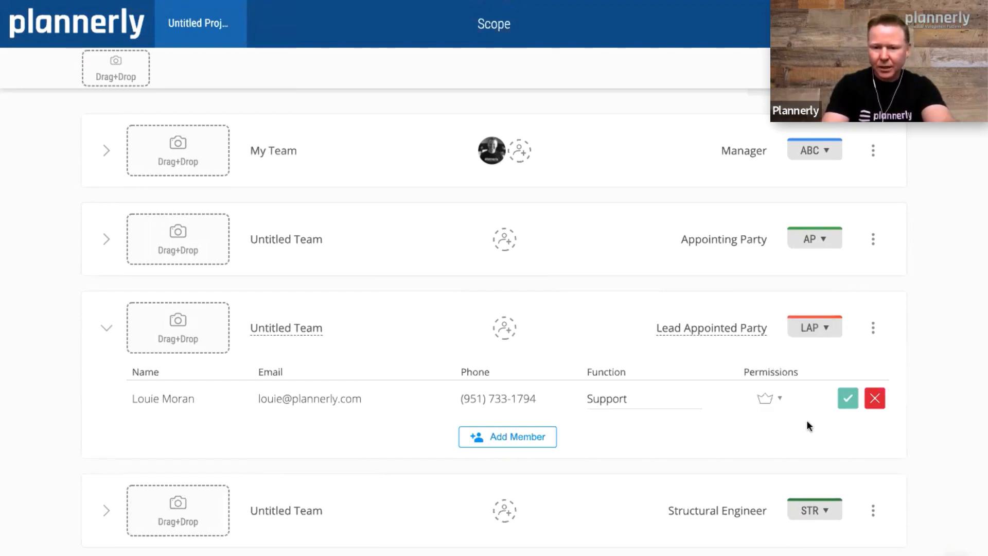
{"action": "left_click", "coordinate": [847, 400]}
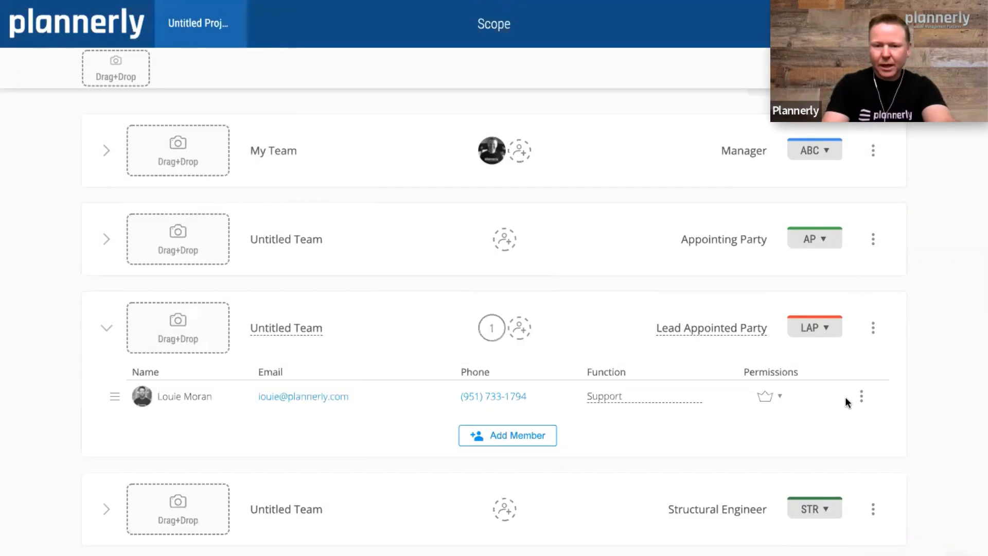
{"action": "left_click", "coordinate": [593, 320]}
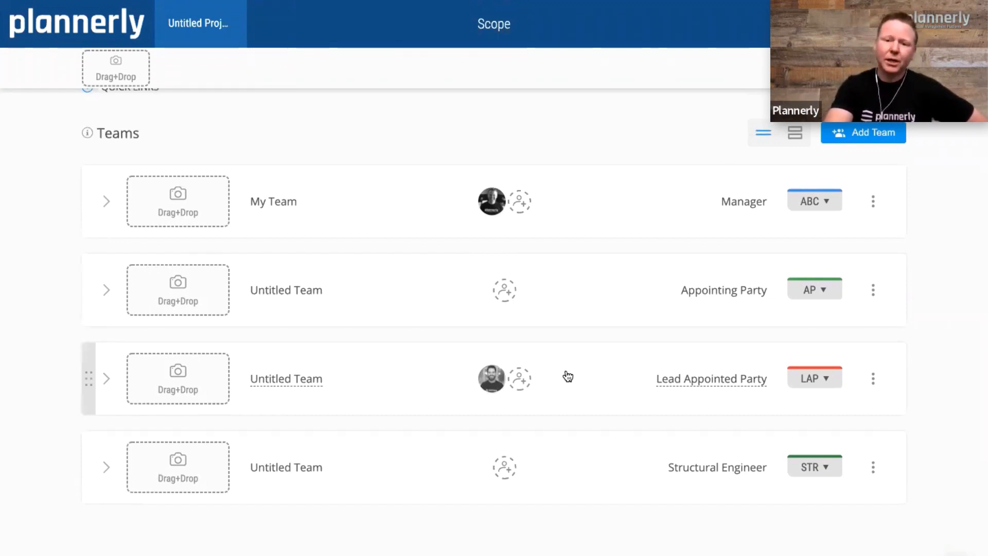
{"action": "scroll", "coordinate": [566, 376], "scroll_direction": "up", "scroll_amount": 3}
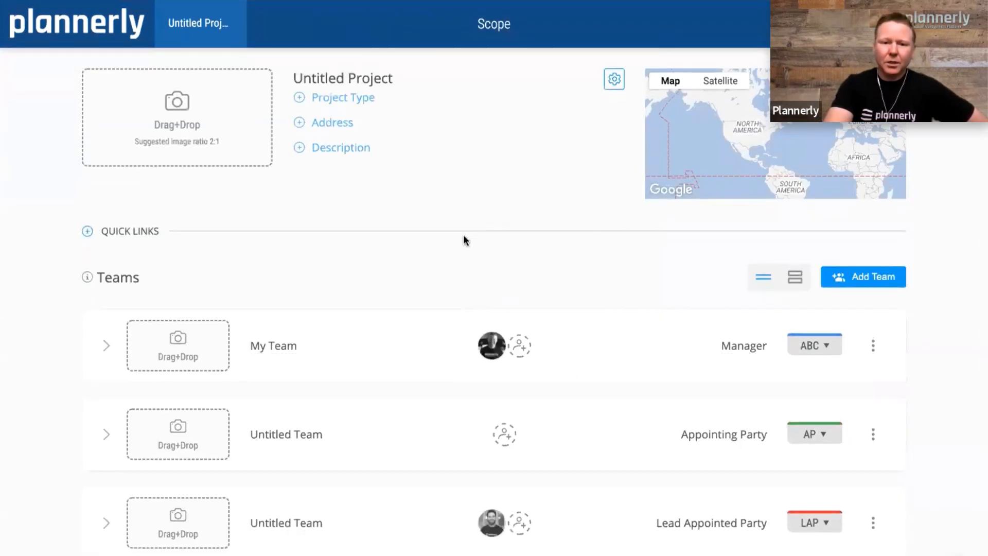
Back in the scope timeline, assign the Spaces and Curtain Windows Walls tasks to the Lead Appointed Party team's member.
{"action": "left_click", "coordinate": [494, 30]}
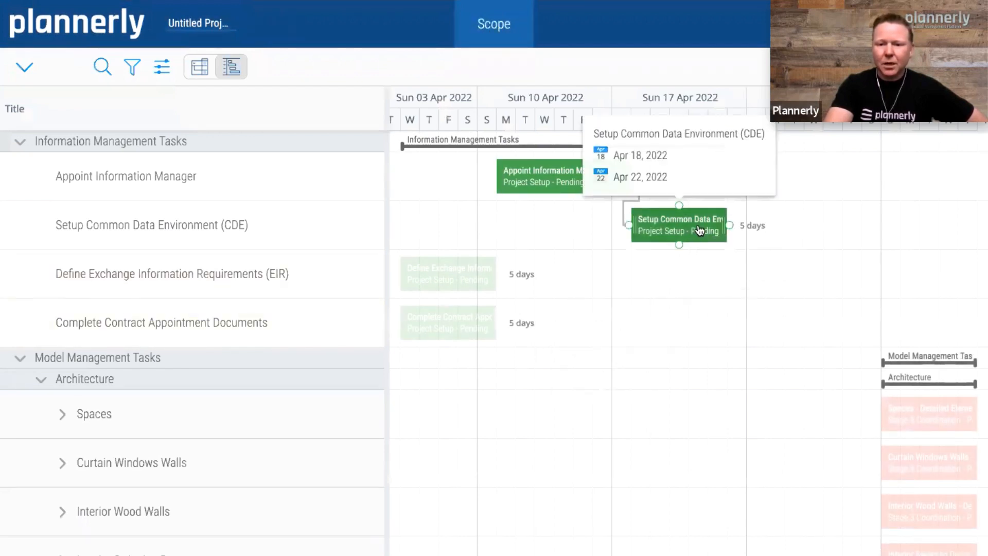
{"action": "left_click", "coordinate": [929, 420]}
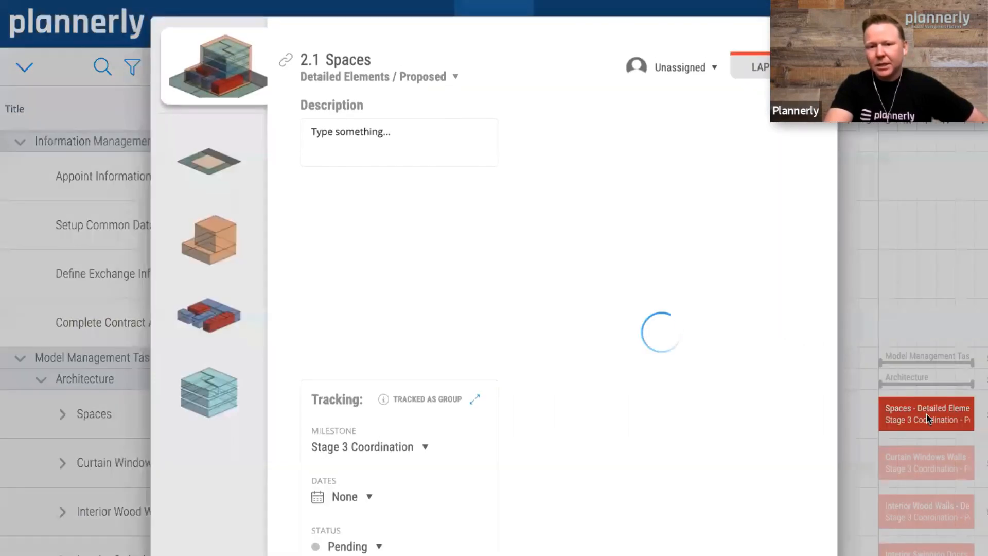
{"action": "left_click", "coordinate": [691, 67]}
{"action": "left_click", "coordinate": [677, 166]}
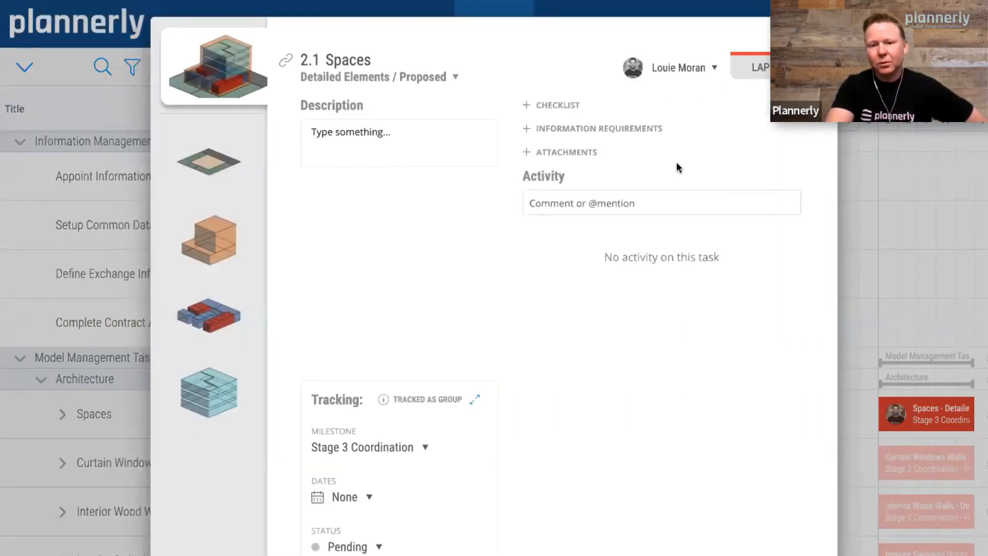
{"action": "left_click", "coordinate": [889, 339]}
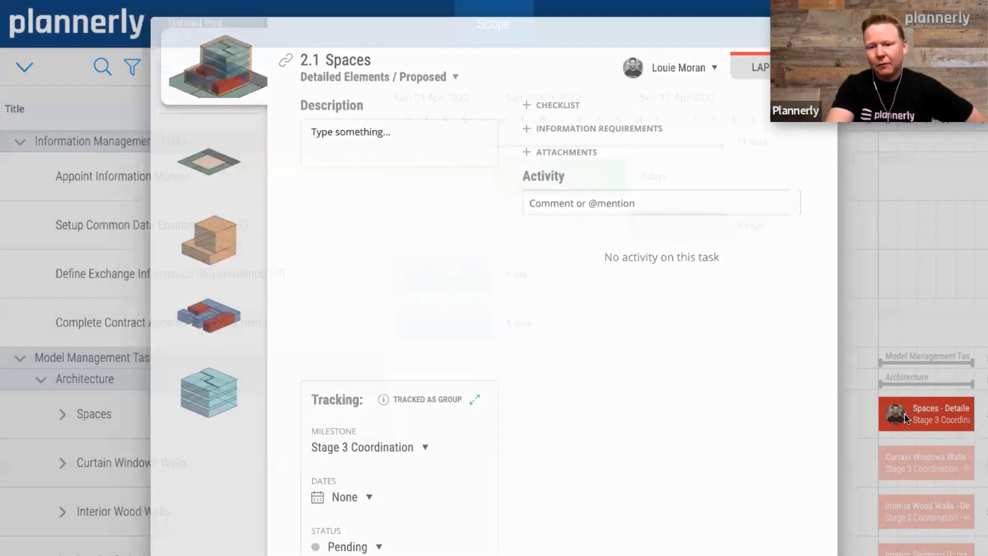
{"action": "left_click", "coordinate": [912, 465]}
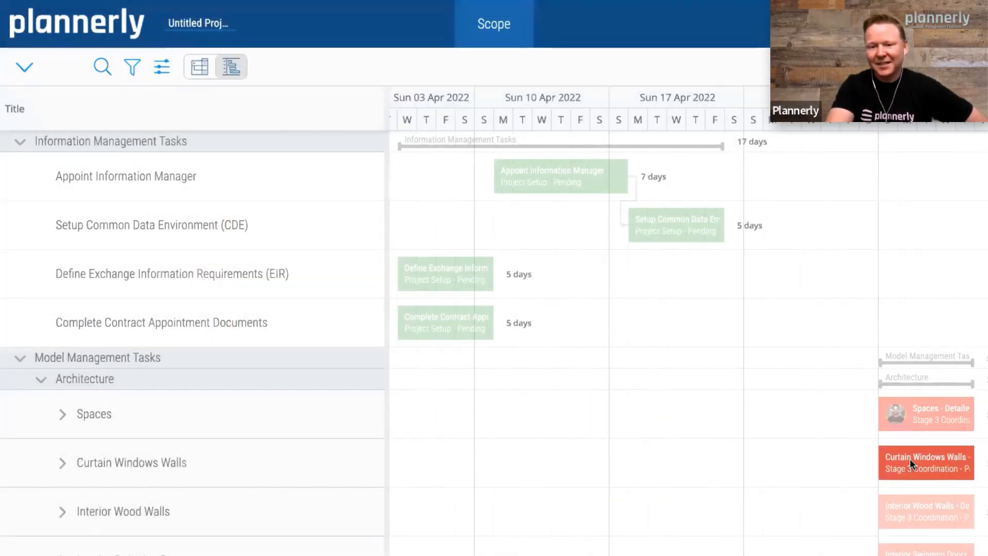
{"action": "left_click", "coordinate": [674, 77]}
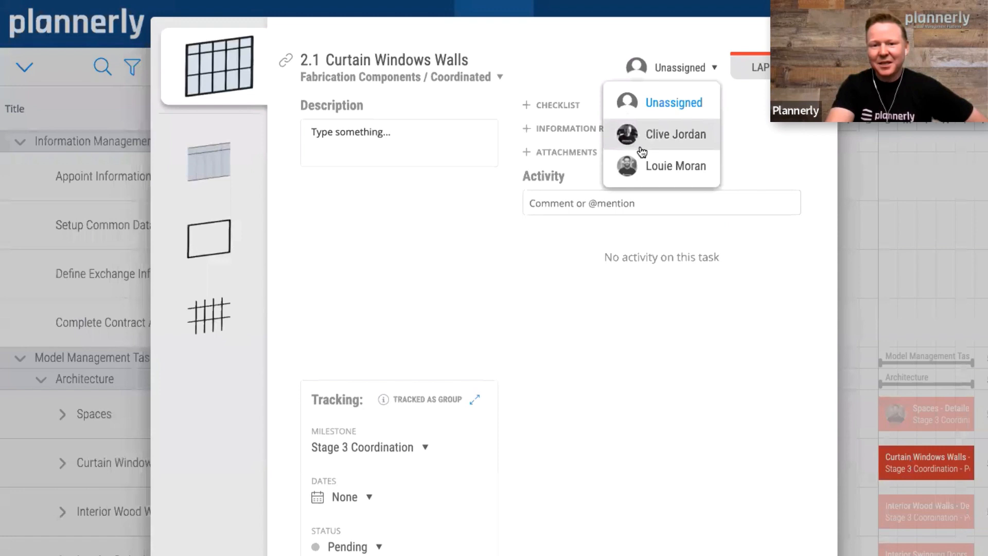
{"action": "left_click", "coordinate": [676, 169]}
{"action": "left_click", "coordinate": [849, 392]}
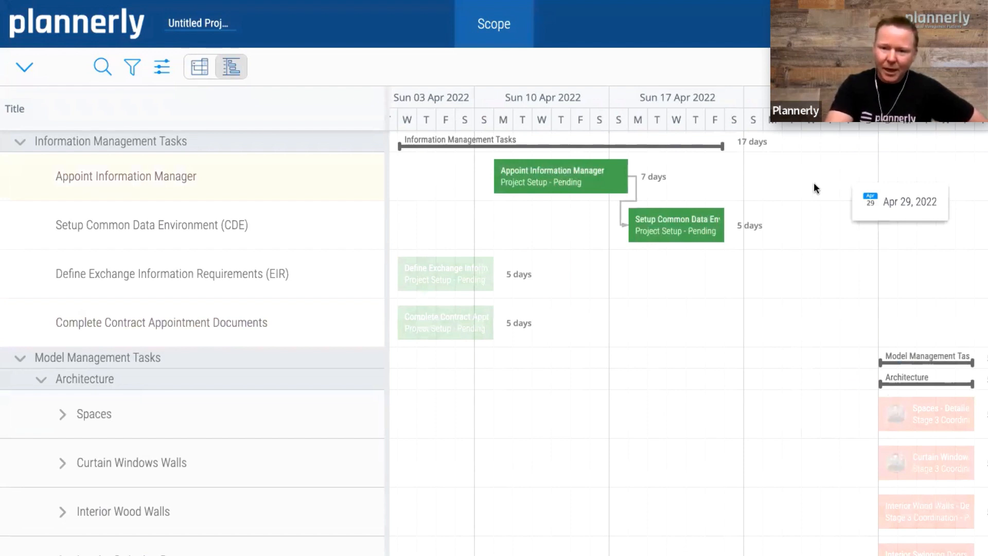
Assign Setup Common Data Environment (CDE) and Appoint Information Manager to the My Team member.
{"action": "left_click", "coordinate": [669, 232]}
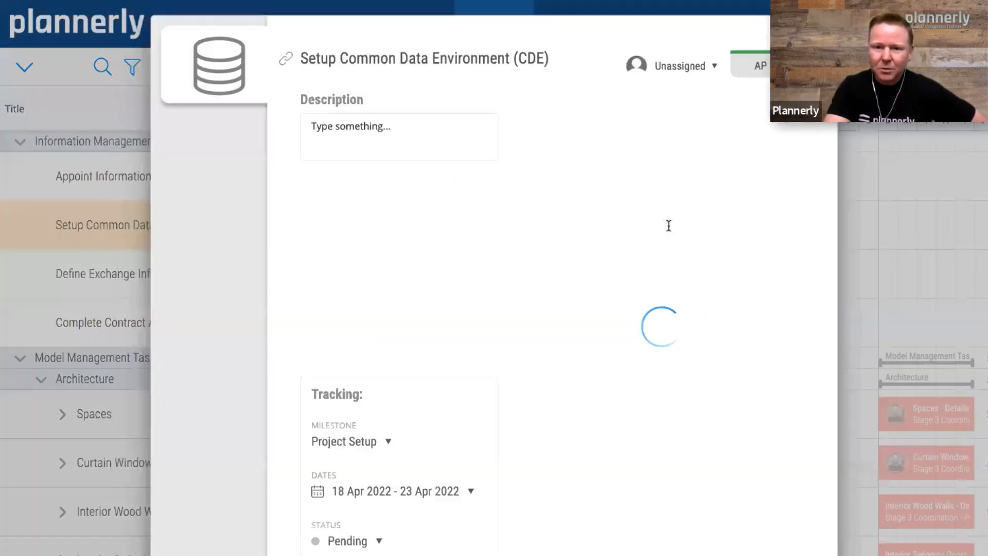
{"action": "left_click", "coordinate": [659, 67]}
{"action": "left_click", "coordinate": [649, 134]}
{"action": "left_click", "coordinate": [860, 203]}
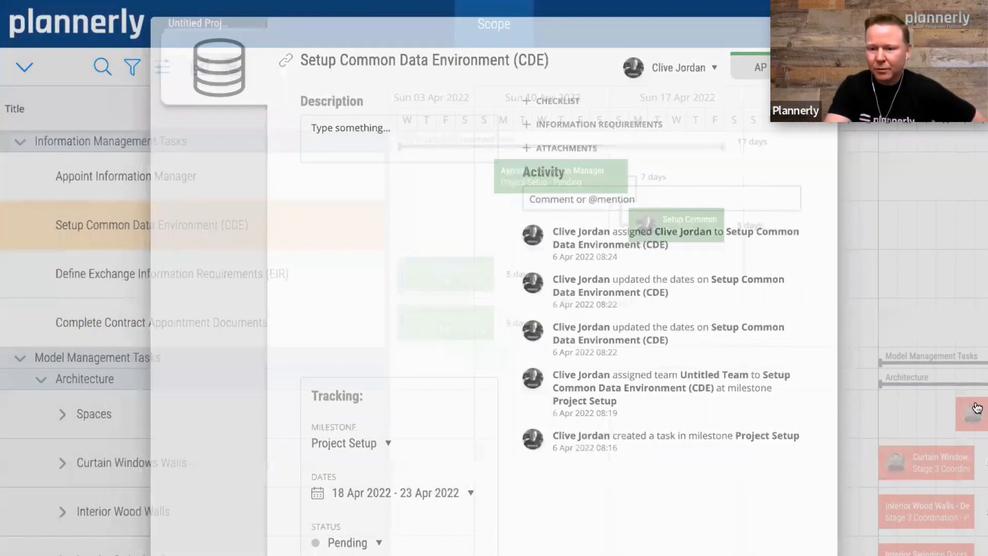
{"action": "left_click", "coordinate": [553, 173]}
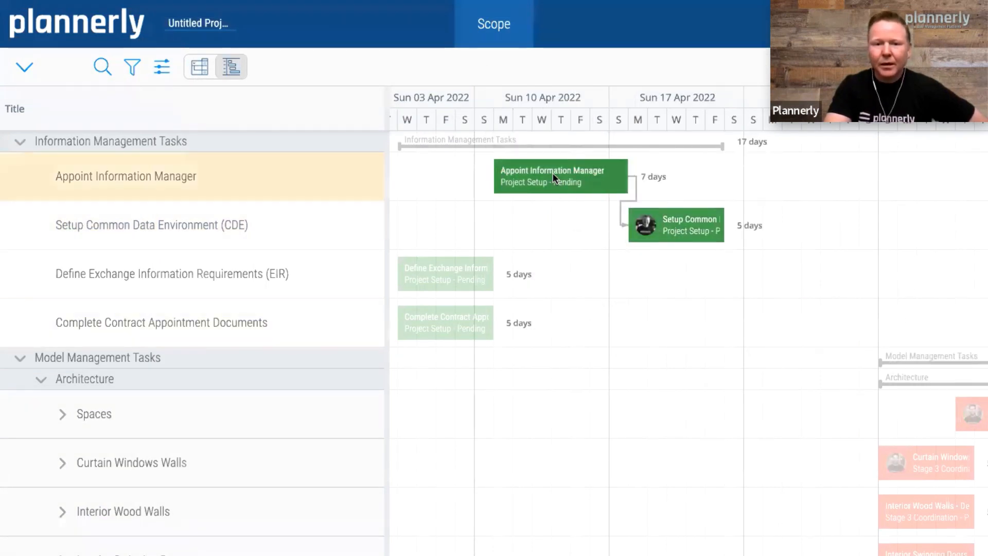
{"action": "left_click", "coordinate": [669, 68]}
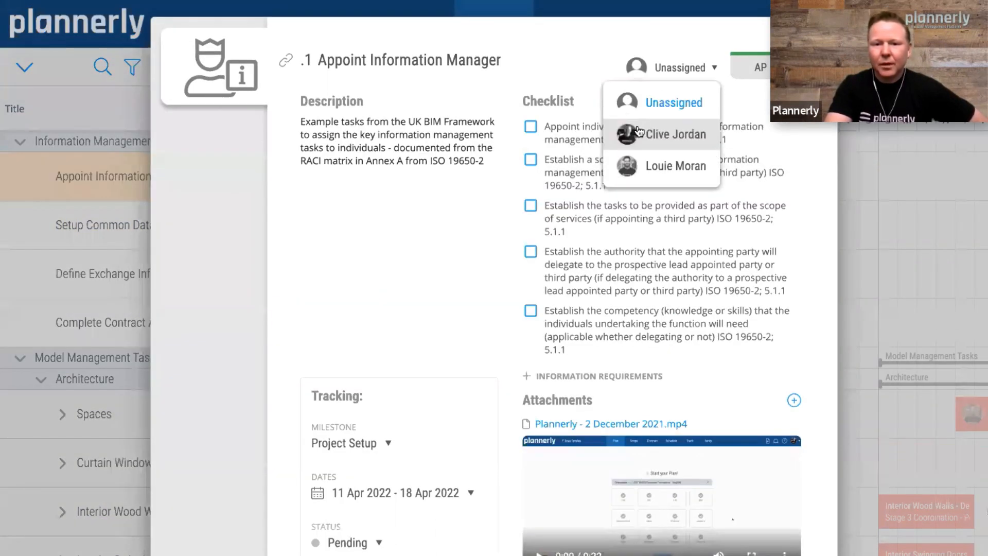
{"action": "left_click", "coordinate": [625, 133]}
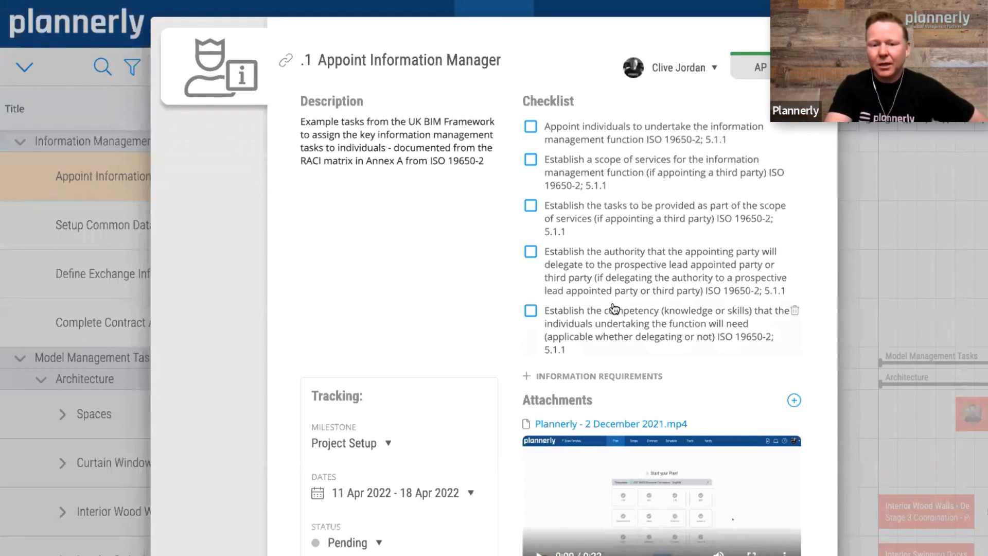
Review Appoint Information Manager's attachments, activity, status, description and checklist without changing them, and close the task.
{"action": "scroll", "coordinate": [613, 309], "scroll_direction": "down", "scroll_amount": 5}
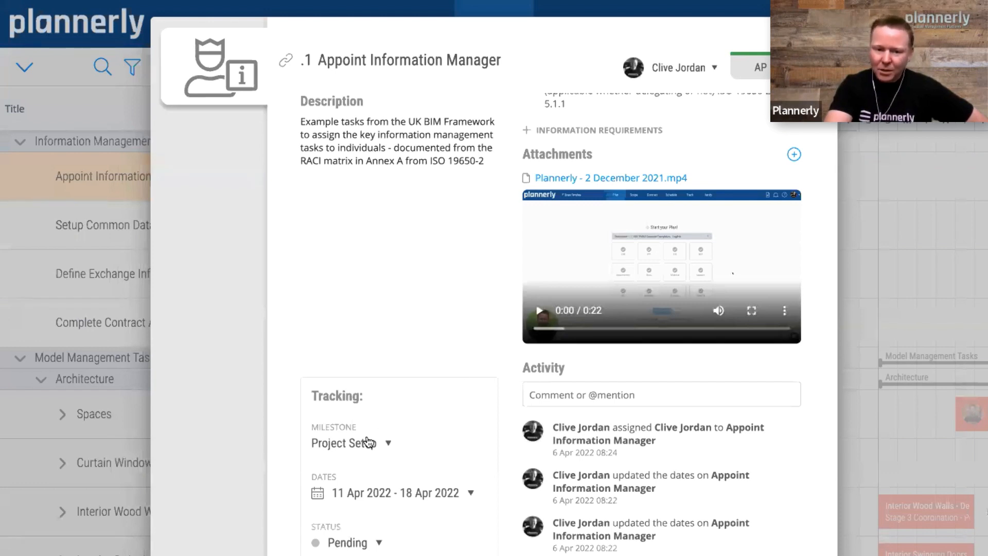
{"action": "left_click", "coordinate": [352, 545]}
{"action": "left_click", "coordinate": [353, 545]}
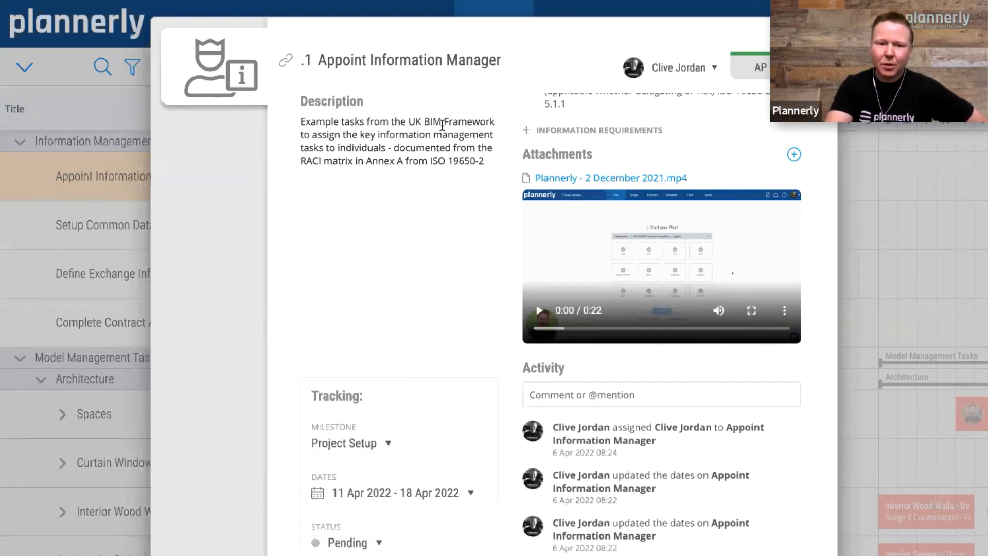
{"action": "left_click", "coordinate": [444, 129]}
{"action": "scroll", "coordinate": [611, 138], "scroll_direction": "up", "scroll_amount": 5}
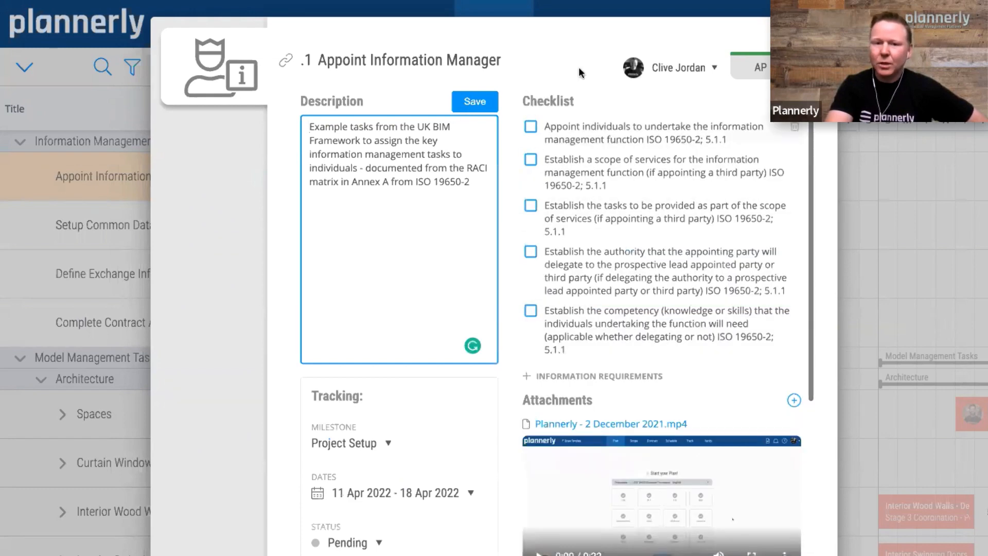
{"action": "left_click", "coordinate": [567, 26]}
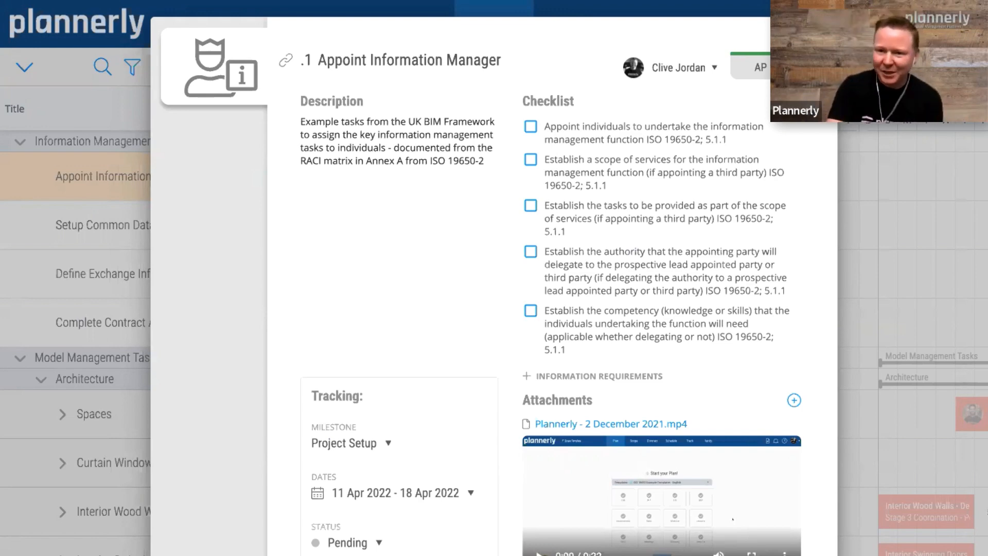
{"action": "key", "text": "Escape"}
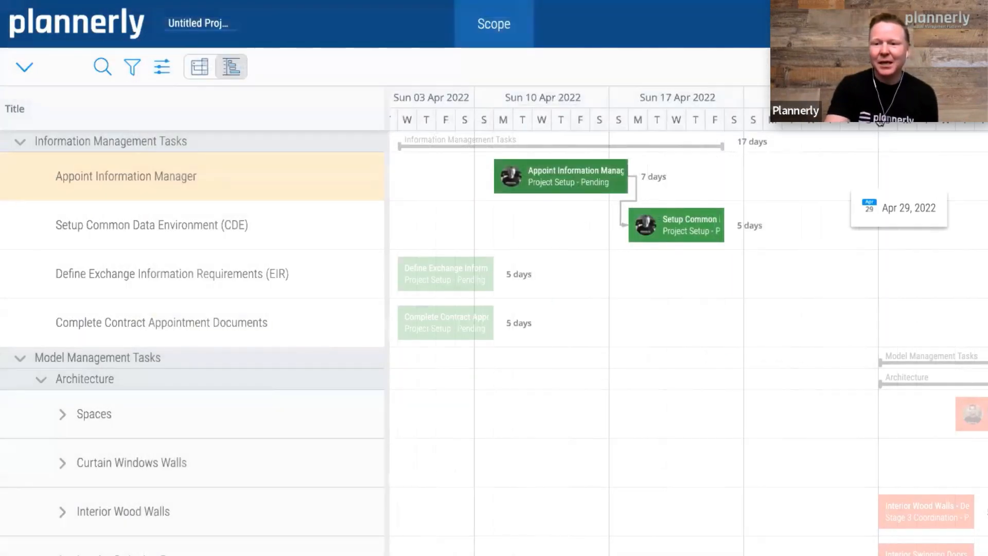
Show the timeline at a weekly scale and examine the schedule of the Architecture tasks in May 2022.
{"action": "left_click", "coordinate": [844, 67]}
{"action": "scroll", "coordinate": [838, 266], "scroll_direction": "right", "scroll_amount": 2}
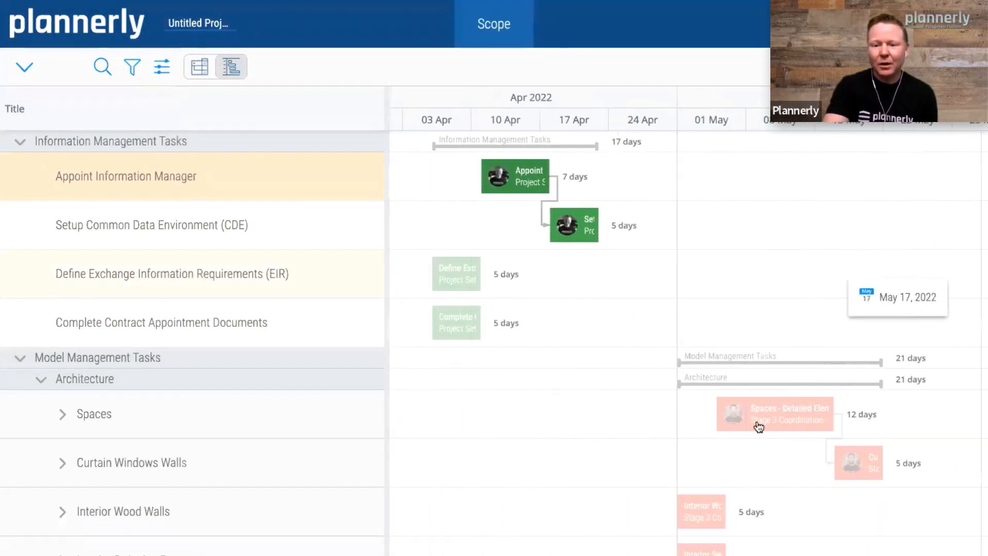
{"action": "left_click", "coordinate": [743, 466]}
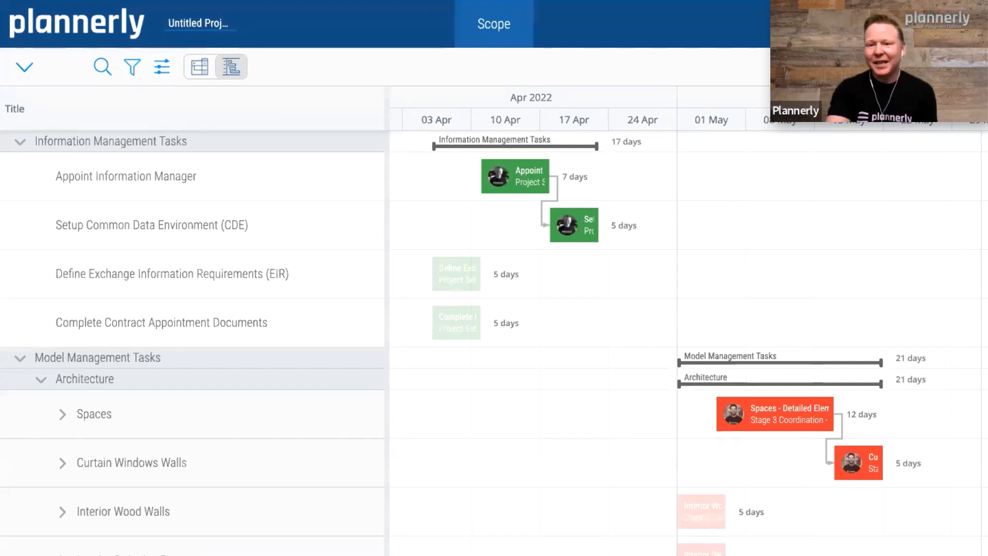
From the notifications, open the comment on Spaces, reply "very true" to its author, and close the task.
{"action": "left_click", "coordinate": [917, 24]}
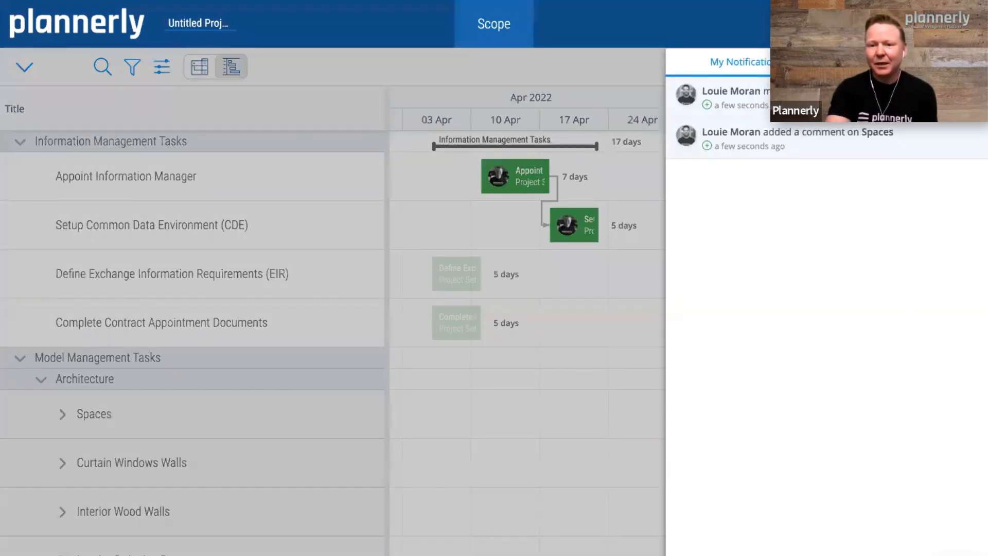
{"action": "left_click", "coordinate": [823, 98]}
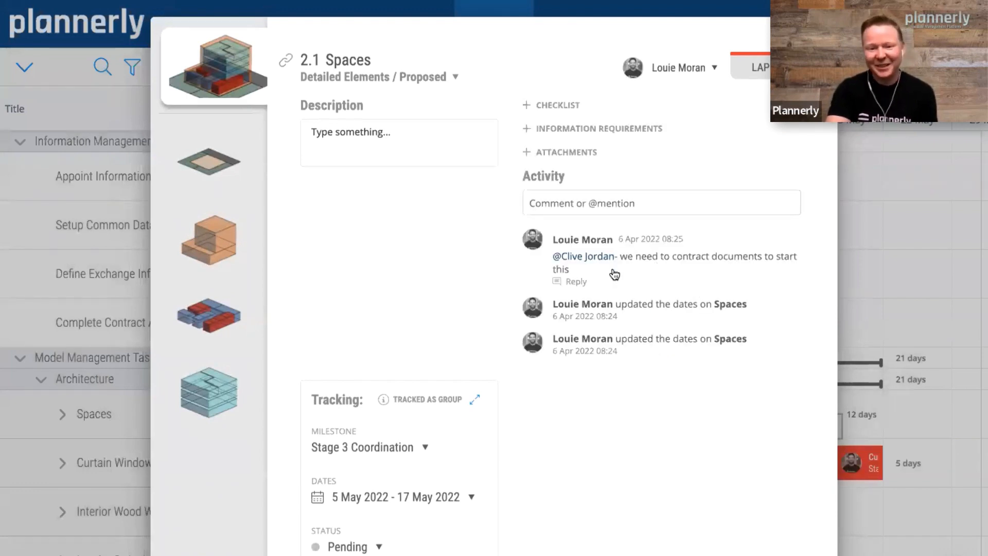
{"action": "left_click", "coordinate": [576, 281]}
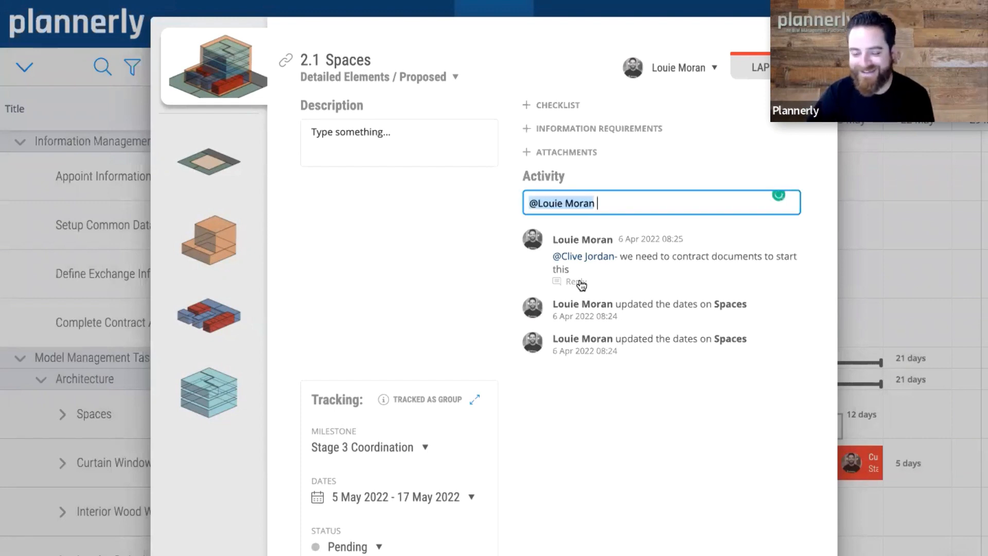
{"action": "type", "text": "very true"}
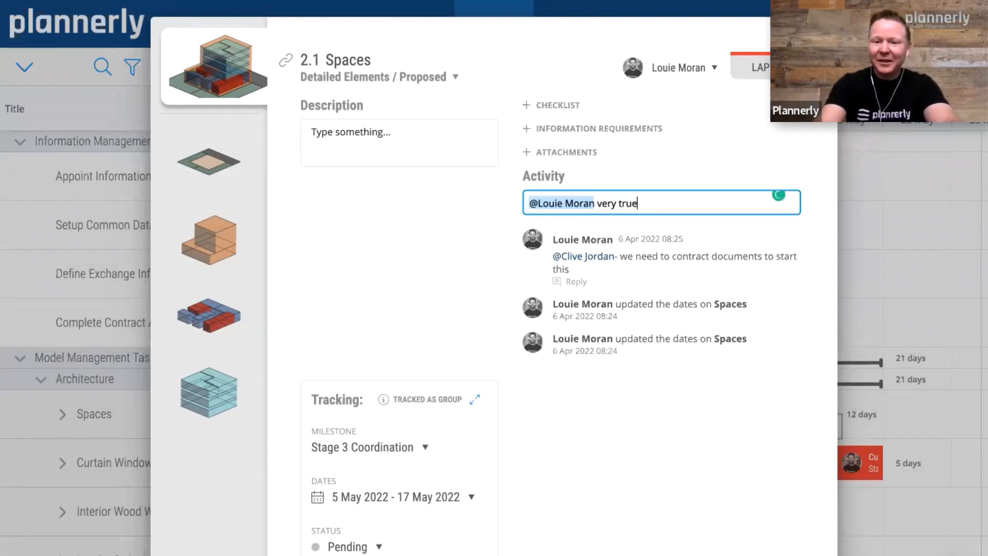
{"action": "key", "text": "Return"}
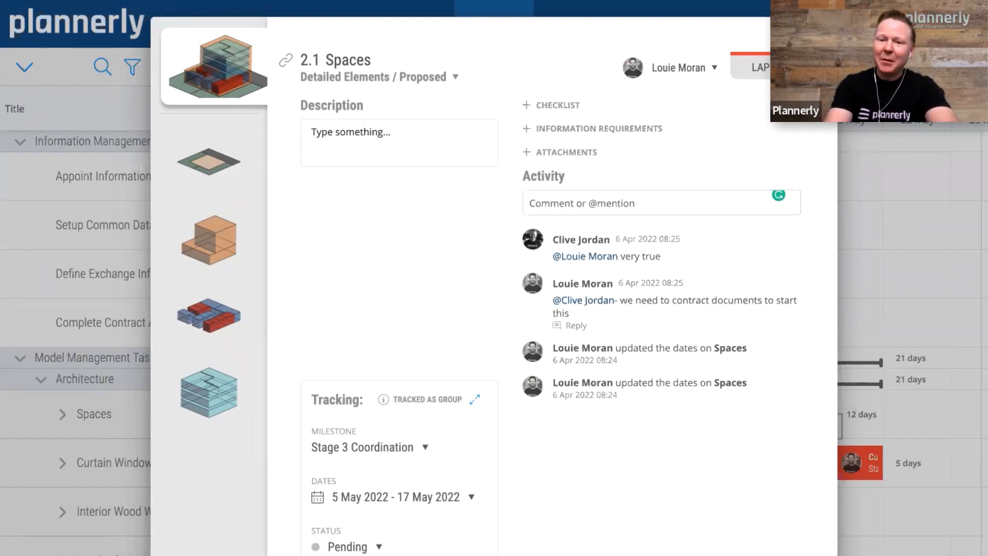
{"action": "key", "text": "Escape"}
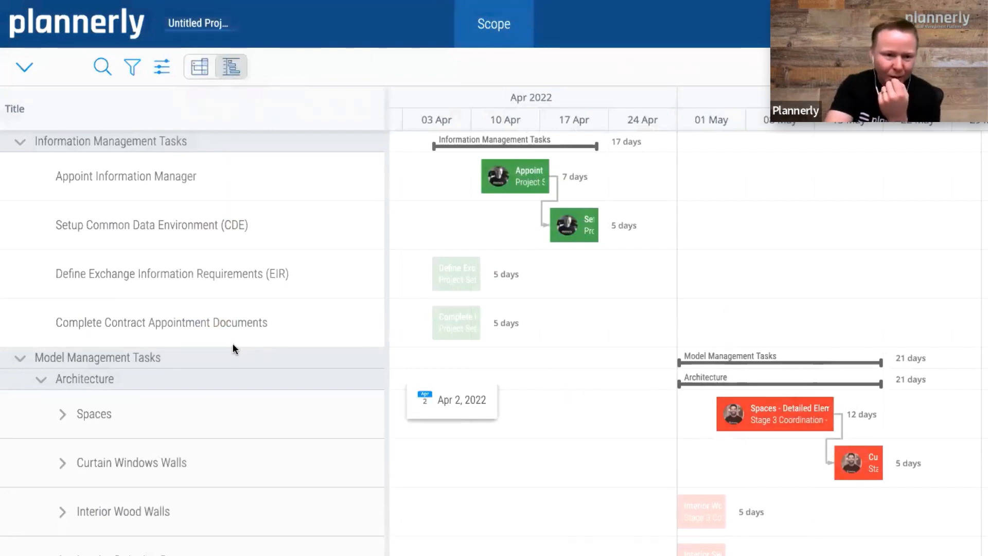
Link Appoint Information Manager to Define Exchange Information Requirements (EIR), that task to Complete Contract Appointment Documents, and the latter to Spaces.
{"action": "mouse_move", "coordinate": [454, 327]}
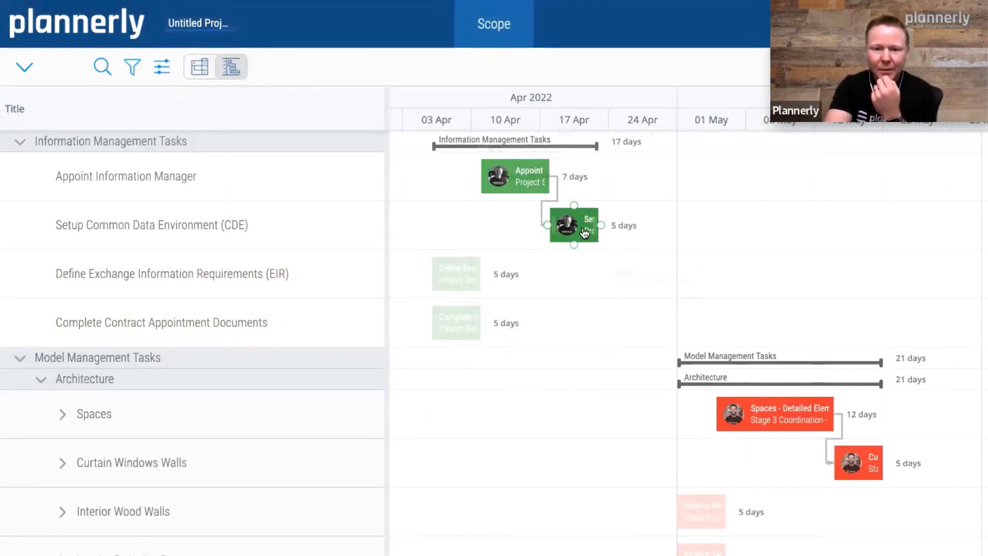
{"action": "mouse_move", "coordinate": [602, 229]}
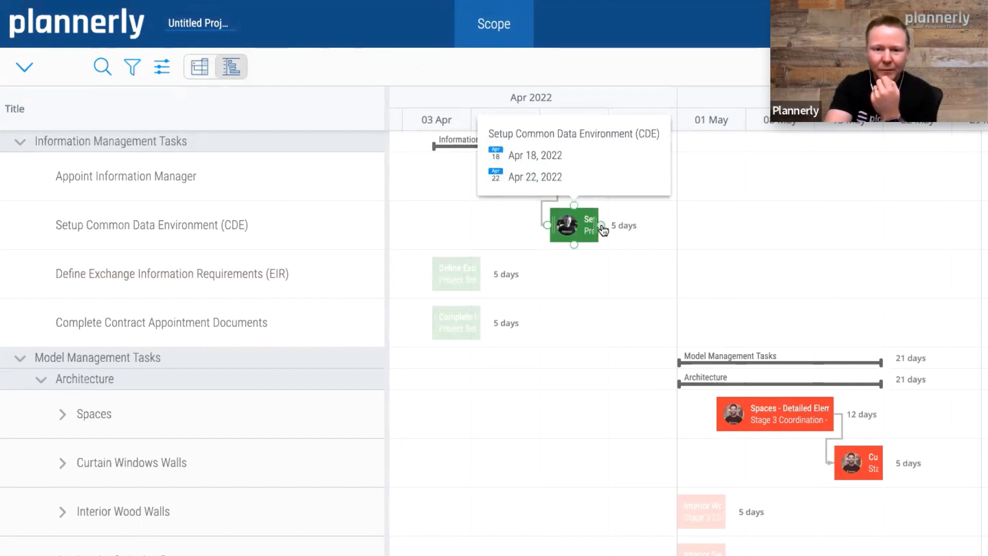
{"action": "left_click_drag", "start_coordinate": [602, 226], "coordinate": [603, 248]}
{"action": "mouse_move", "coordinate": [546, 176]}
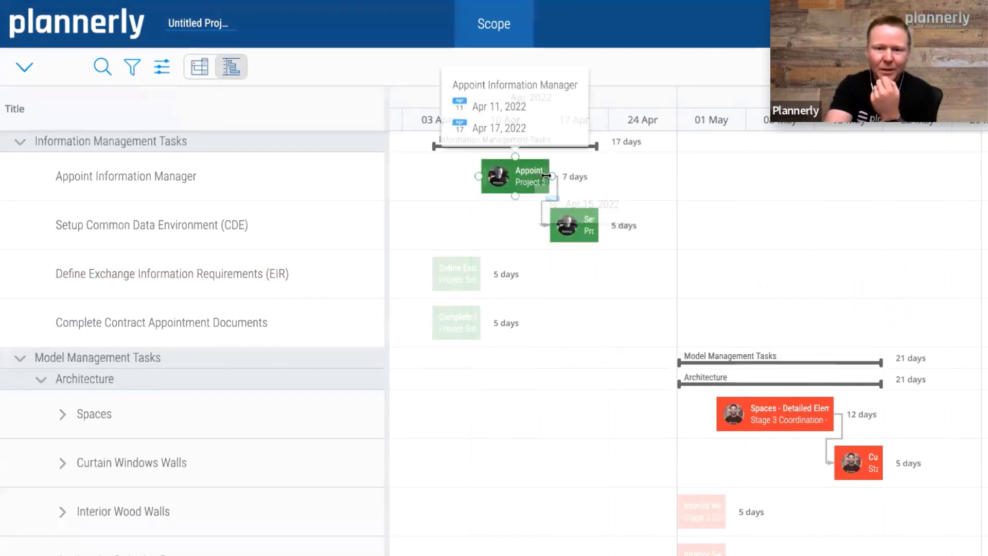
{"action": "left_click_drag", "start_coordinate": [551, 176], "coordinate": [432, 280]}
{"action": "mouse_move", "coordinate": [604, 276]}
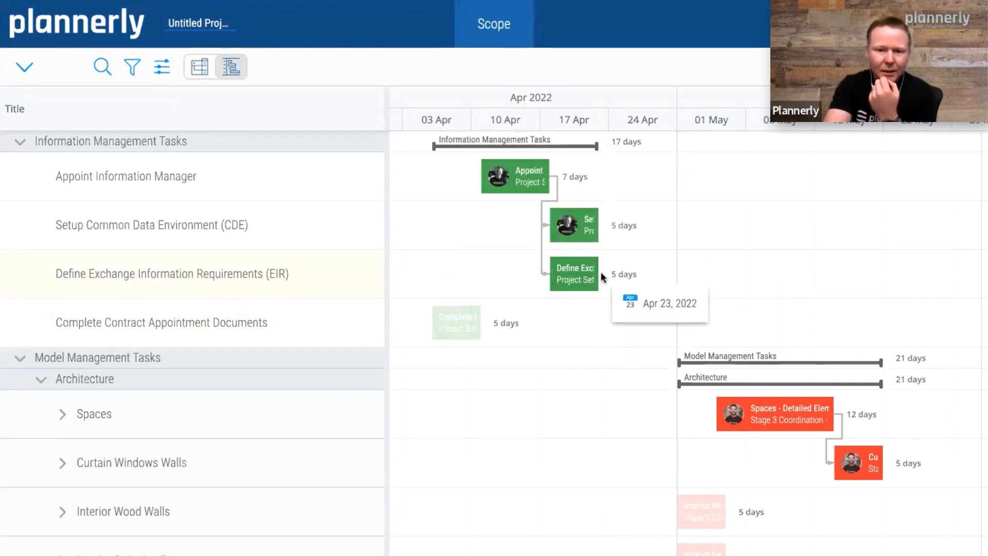
{"action": "left_click_drag", "start_coordinate": [600, 273], "coordinate": [429, 323]}
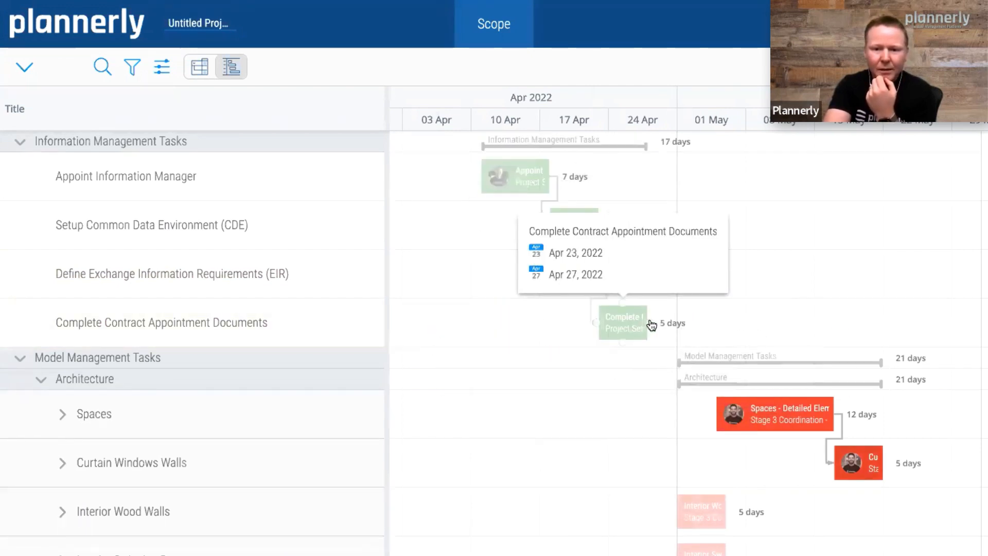
{"action": "left_click_drag", "start_coordinate": [650, 325], "coordinate": [720, 416]}
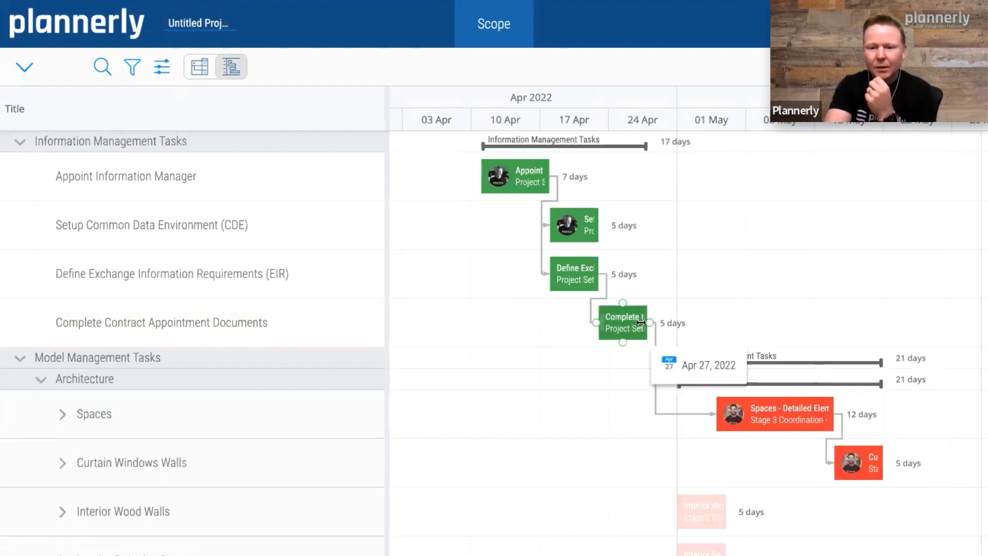
Extend the duration of Complete Contract Appointment Documents to 20 days on the timeline.
{"action": "left_click_drag", "start_coordinate": [643, 318], "coordinate": [786, 321]}
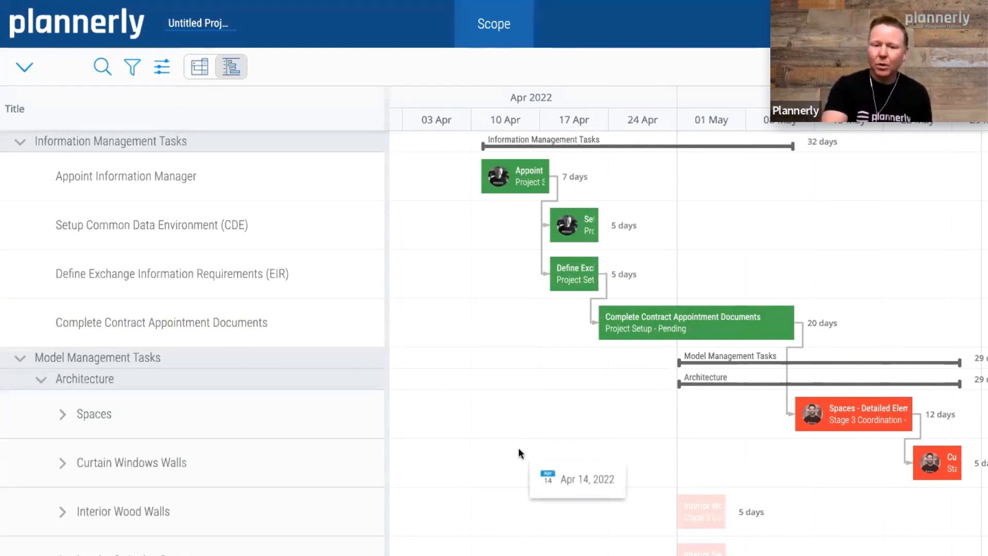
{"action": "scroll", "coordinate": [518, 447], "scroll_direction": "right", "scroll_amount": 3}
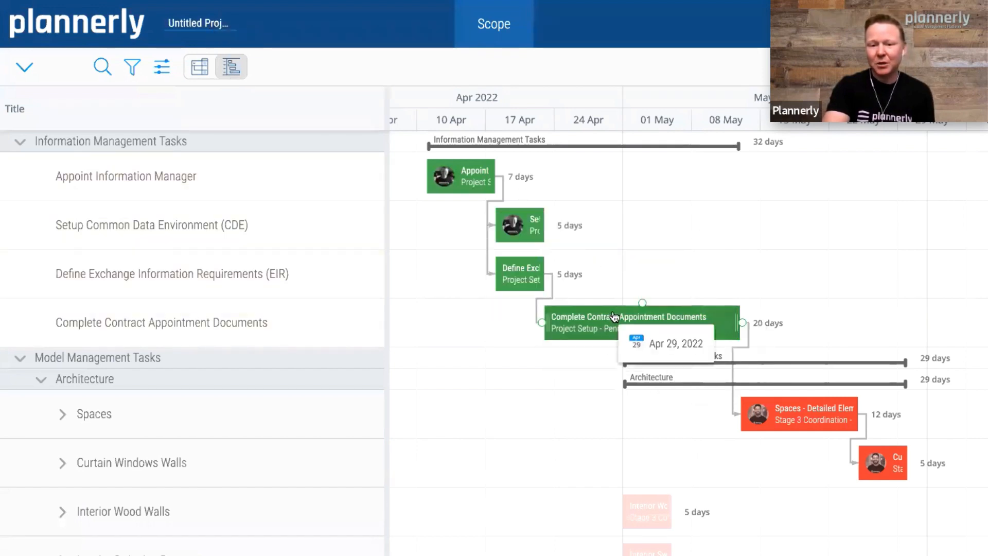
{"action": "mouse_move", "coordinate": [614, 316]}
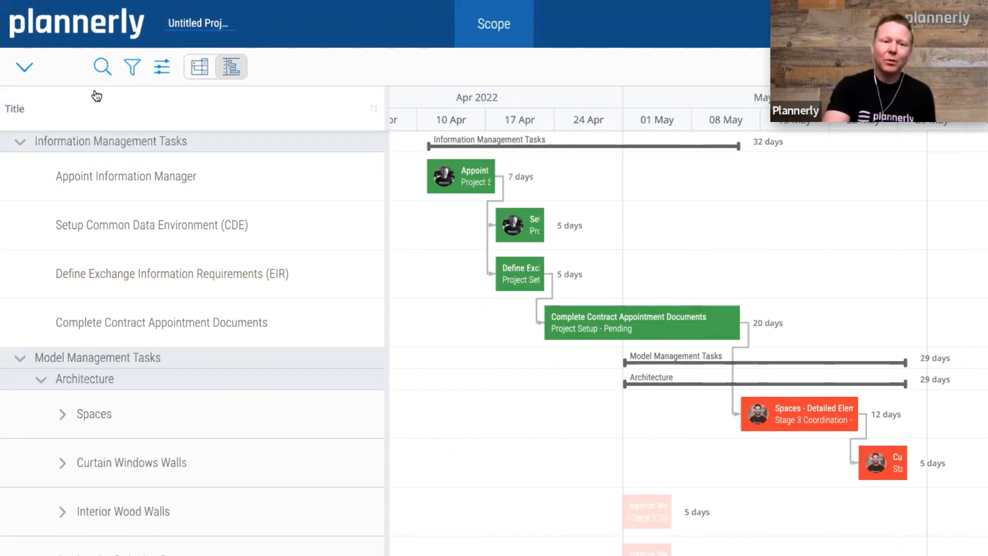
Collapse the task list to its top-level groups, expand Model Management Tasks to view its subgroups, and restore the expanded task level.
{"action": "left_click", "coordinate": [25, 67]}
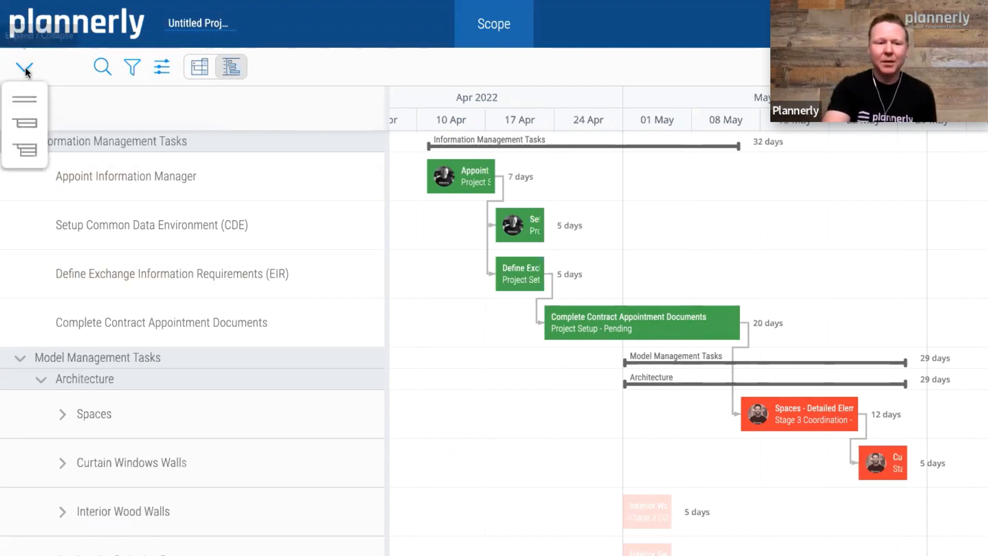
{"action": "left_click", "coordinate": [27, 105]}
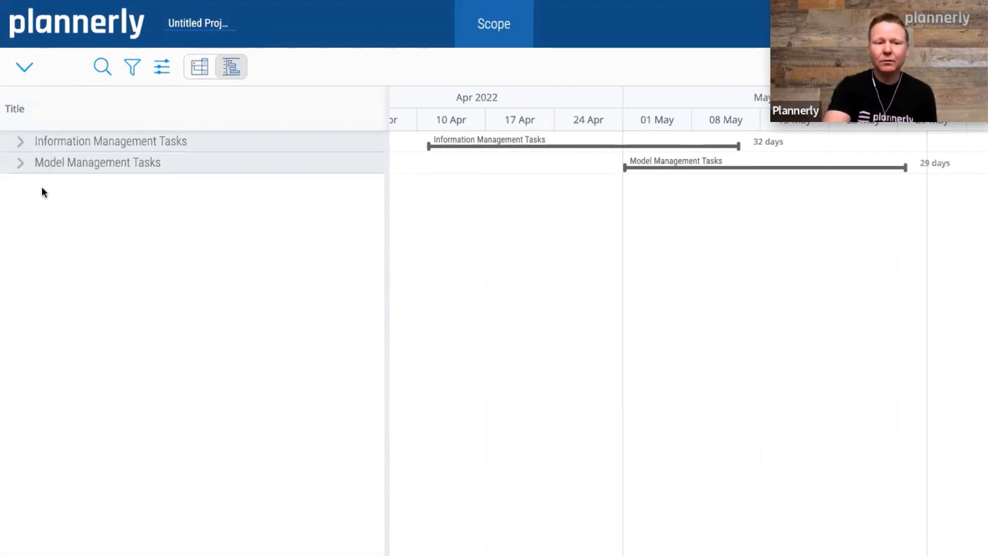
{"action": "left_click", "coordinate": [20, 164]}
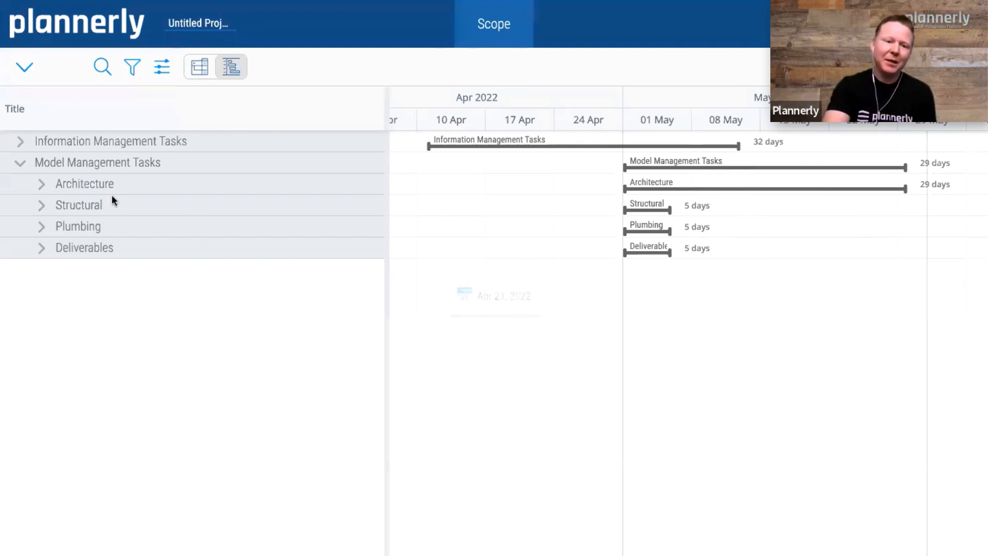
{"action": "left_click", "coordinate": [25, 67]}
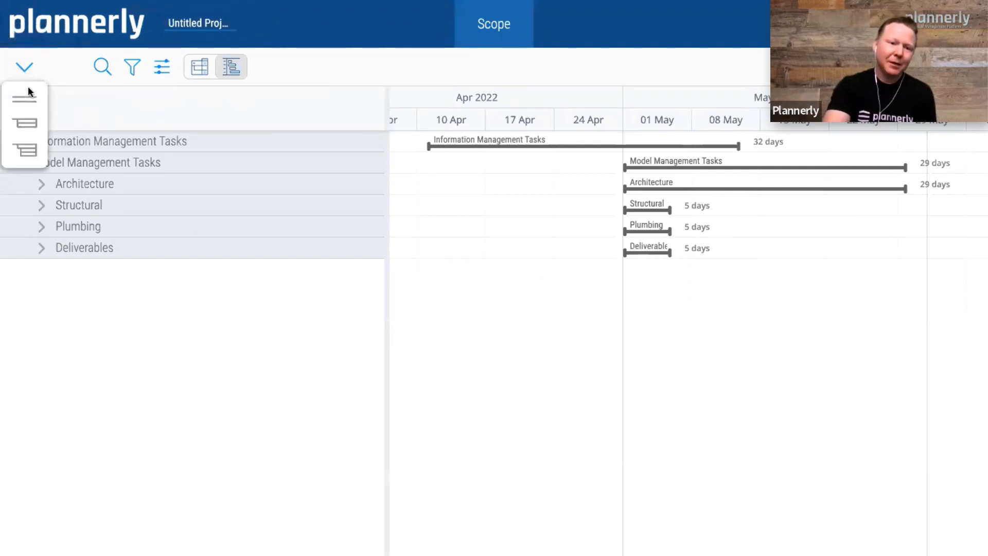
{"action": "left_click", "coordinate": [25, 131]}
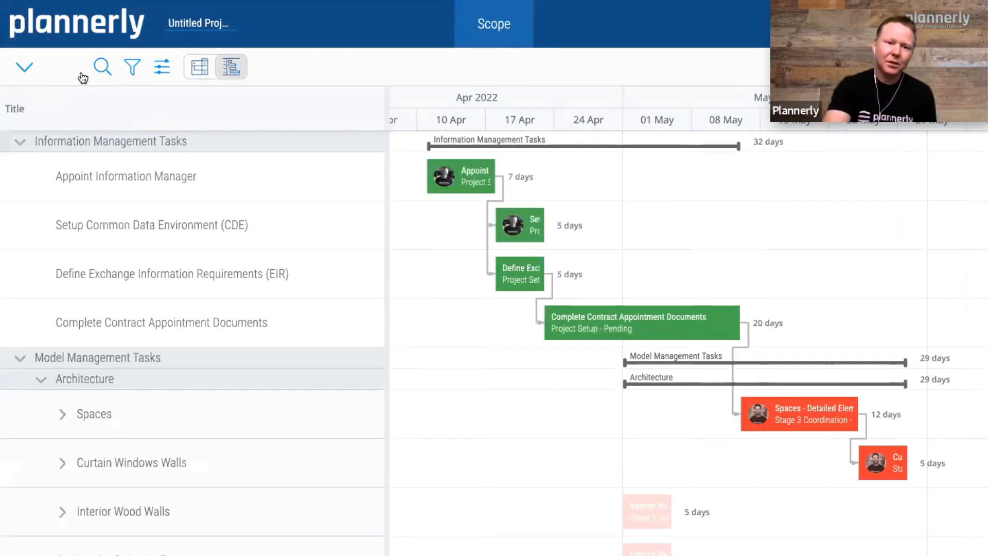
Turn on Compact View for the scope timeline.
{"action": "left_click", "coordinate": [162, 75]}
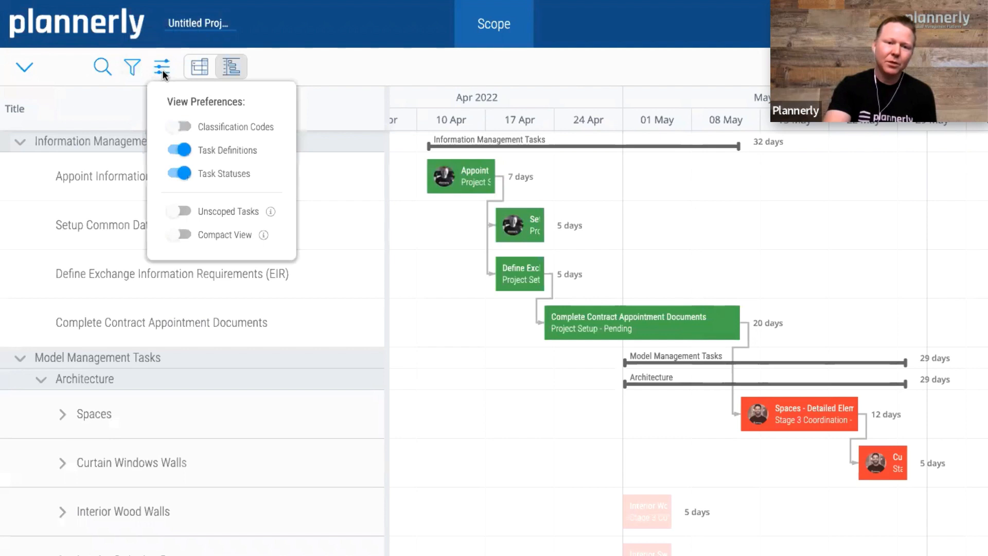
{"action": "left_click", "coordinate": [181, 236]}
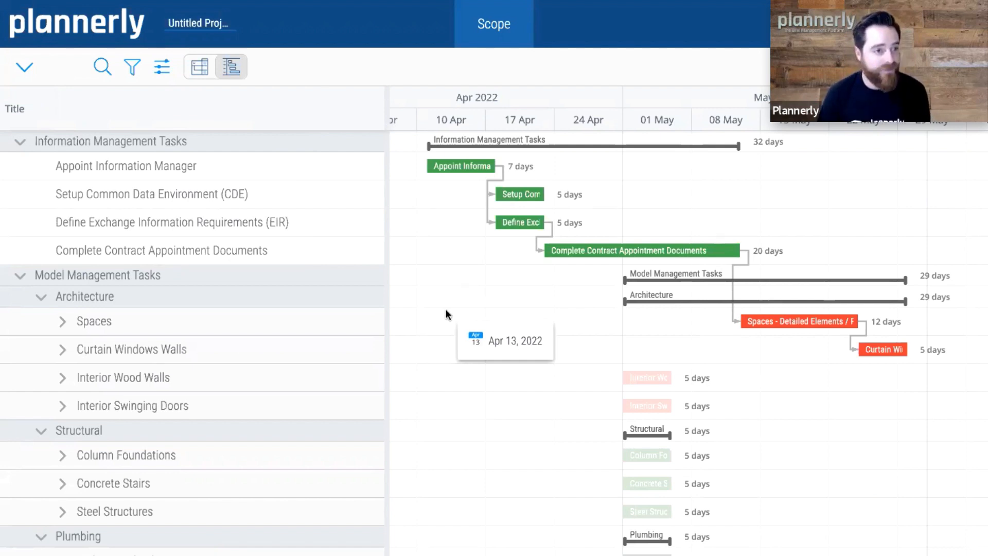
Filter the timeline to the Stage 3 Coordination milestone and the LAP: Lead Appointed Party team.
{"action": "left_click", "coordinate": [135, 67]}
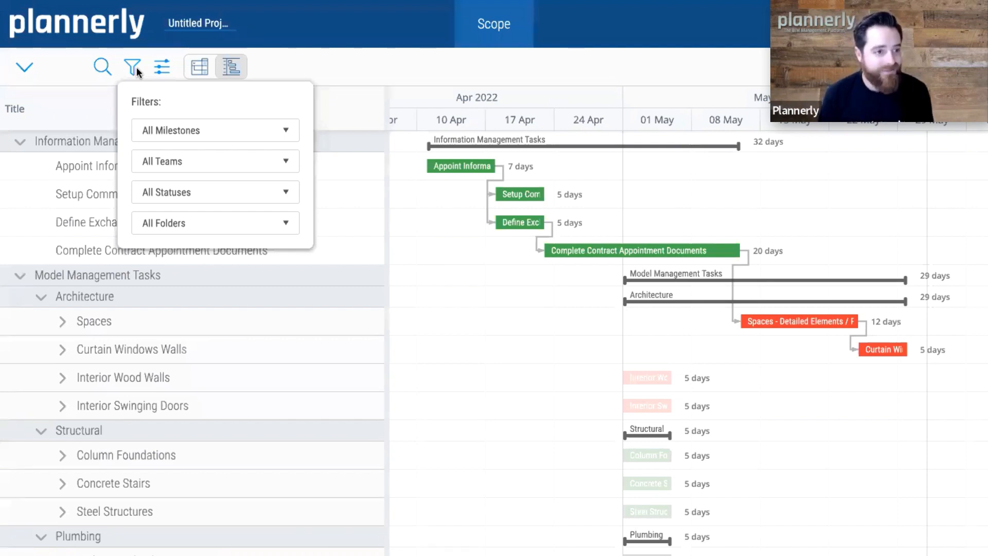
{"action": "left_click", "coordinate": [233, 133]}
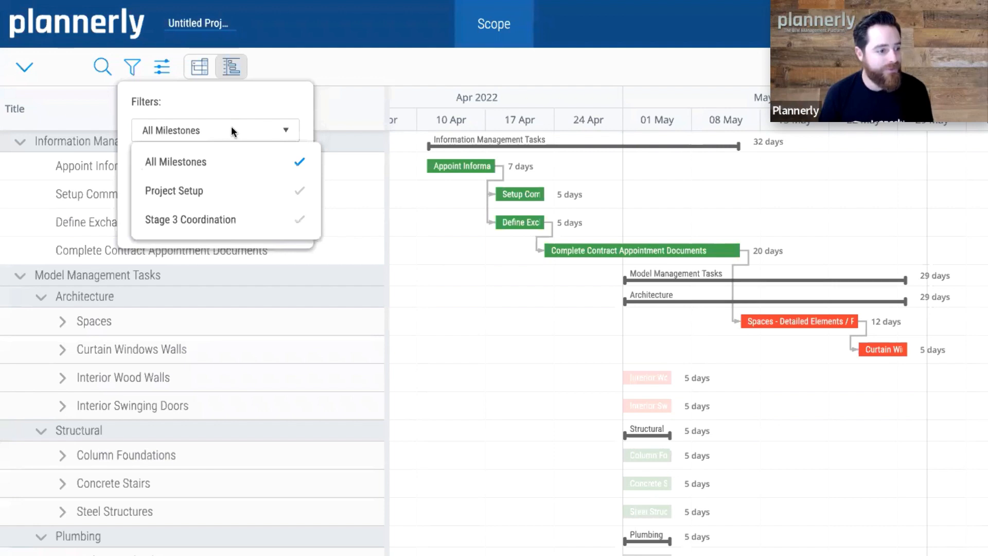
{"action": "left_click", "coordinate": [203, 225]}
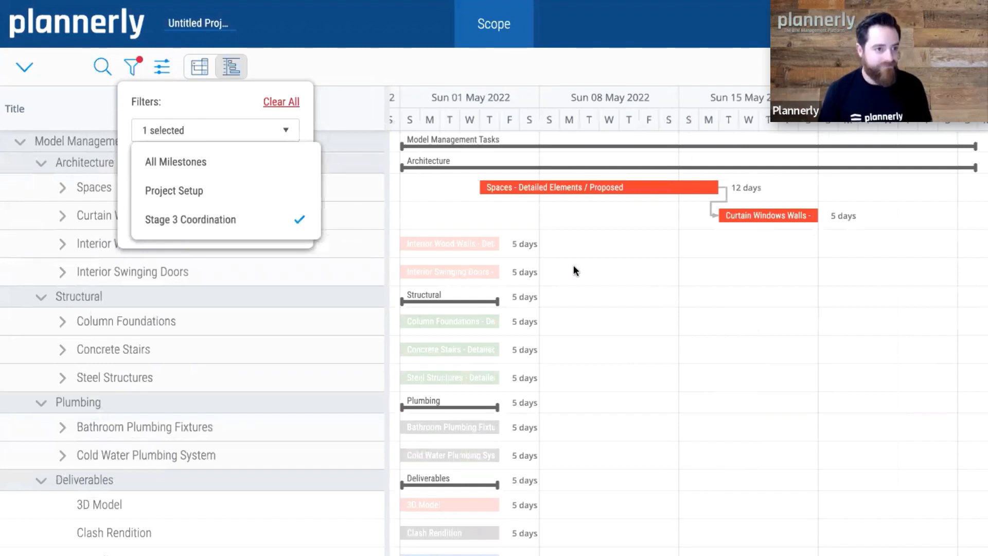
{"action": "left_click", "coordinate": [218, 99]}
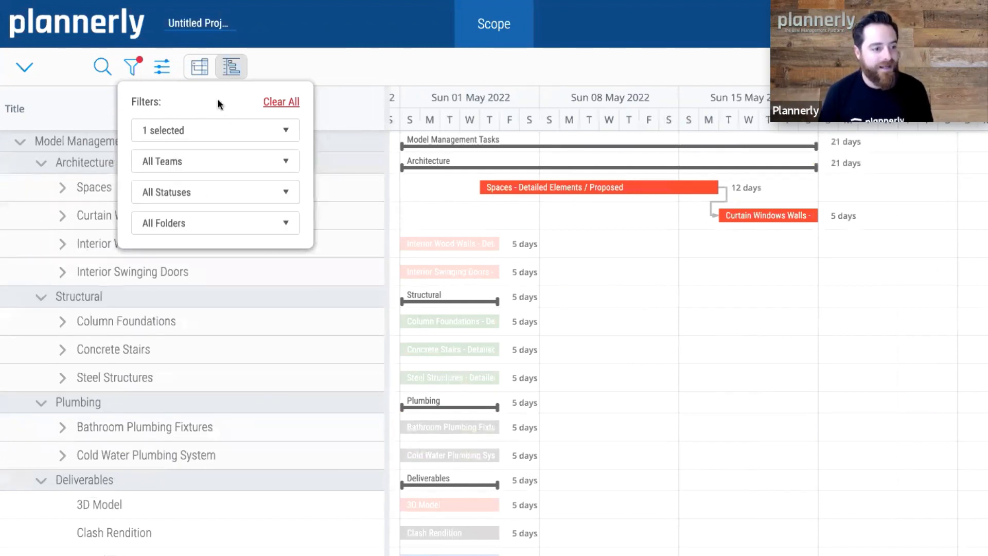
{"action": "left_click", "coordinate": [209, 163]}
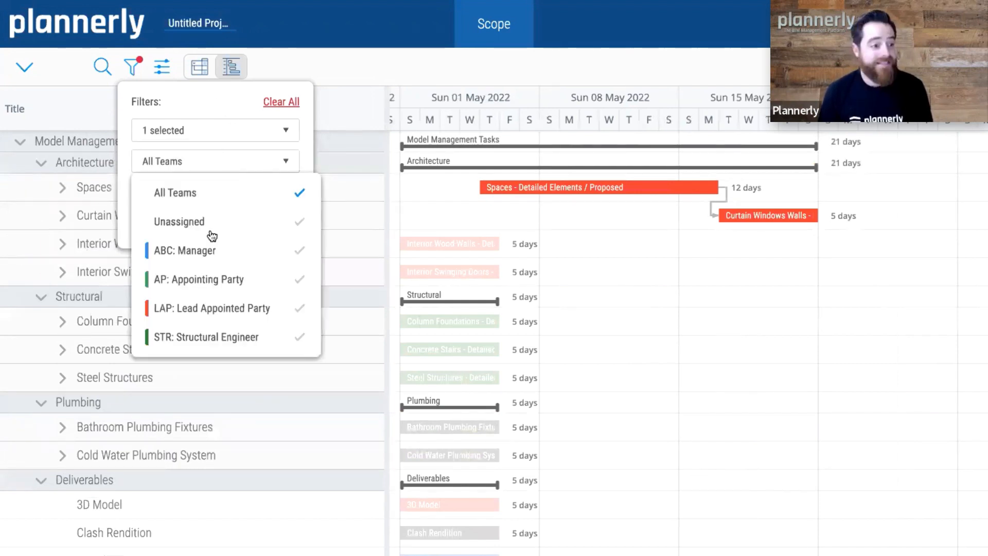
{"action": "left_click", "coordinate": [211, 310]}
{"action": "left_click", "coordinate": [629, 320]}
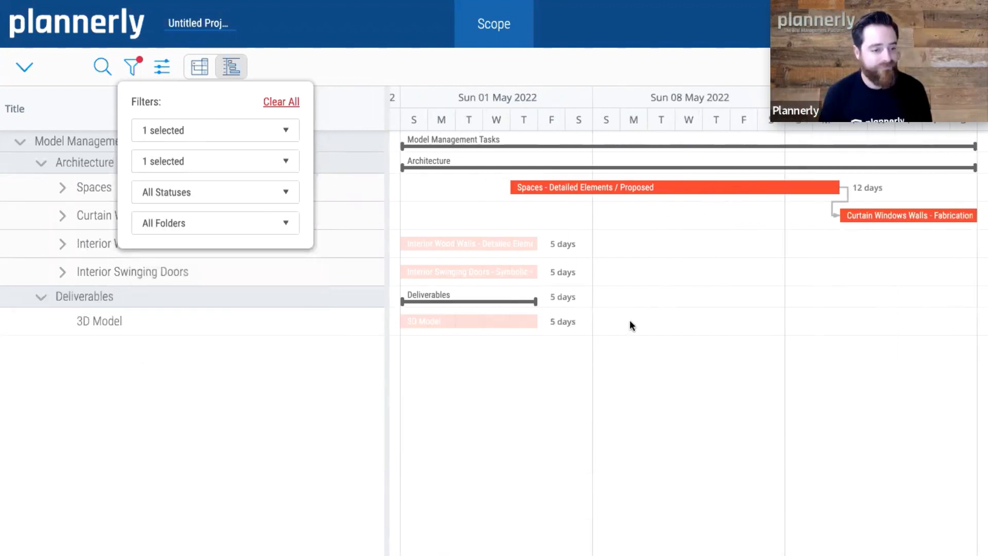
{"action": "left_click", "coordinate": [629, 324]}
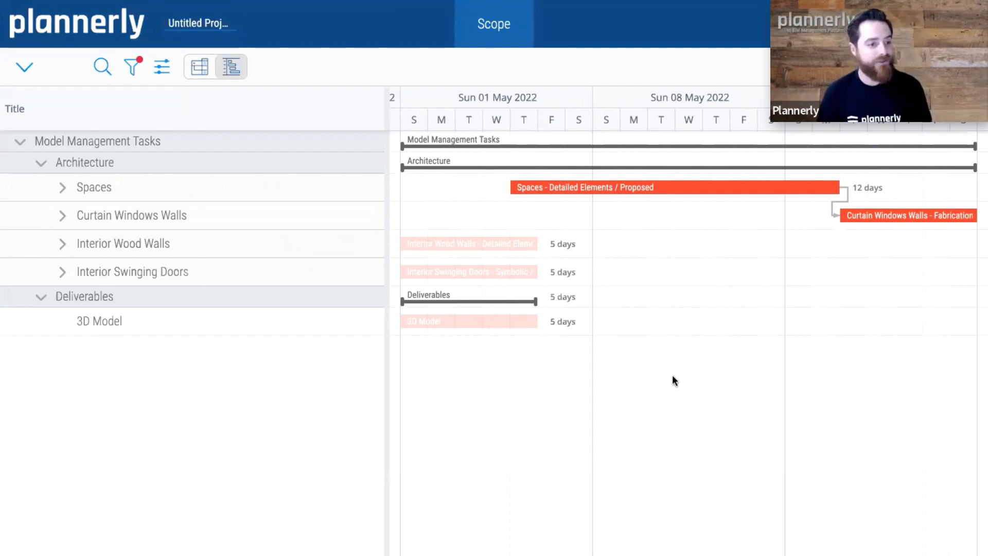
Switch from the Plannerly timeline to the neighbouring full-screen desktop.
{"action": "key", "text": "ctrl+Left"}
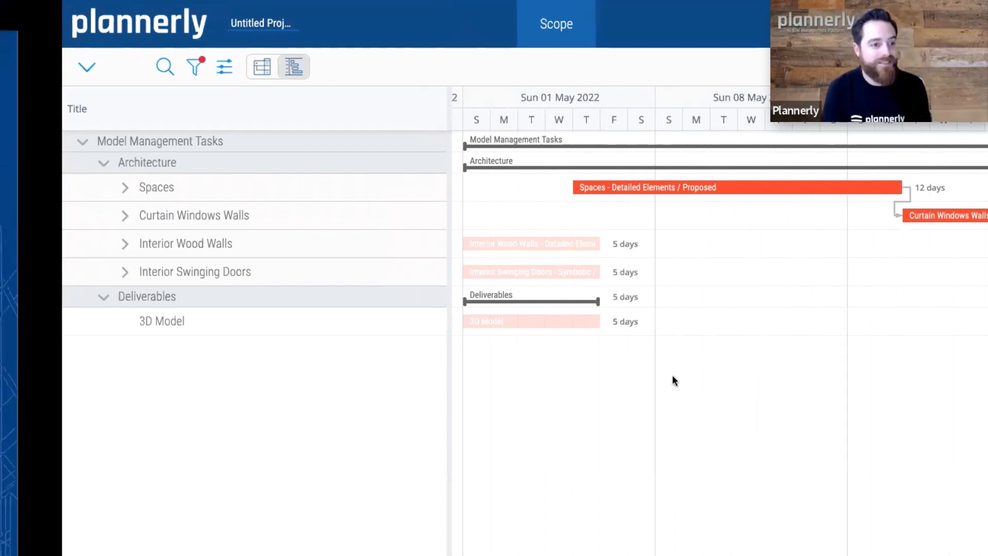